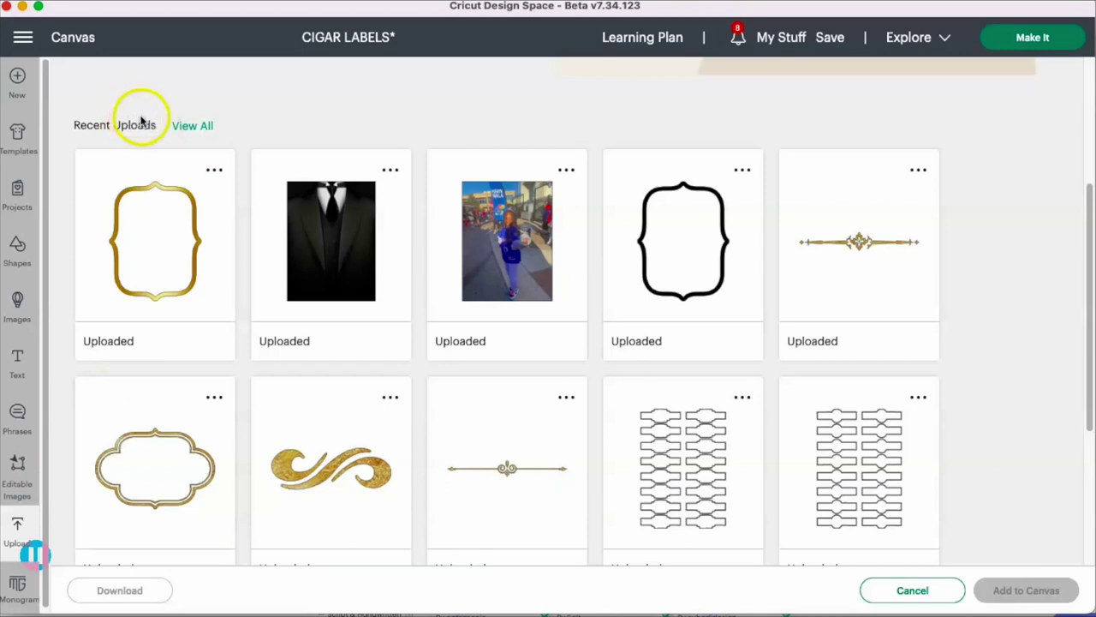
- Add the uploaded gold frame, suit photo, black frame and thin gold divider ornament to the canvas together
click(211, 220)
click(276, 245)
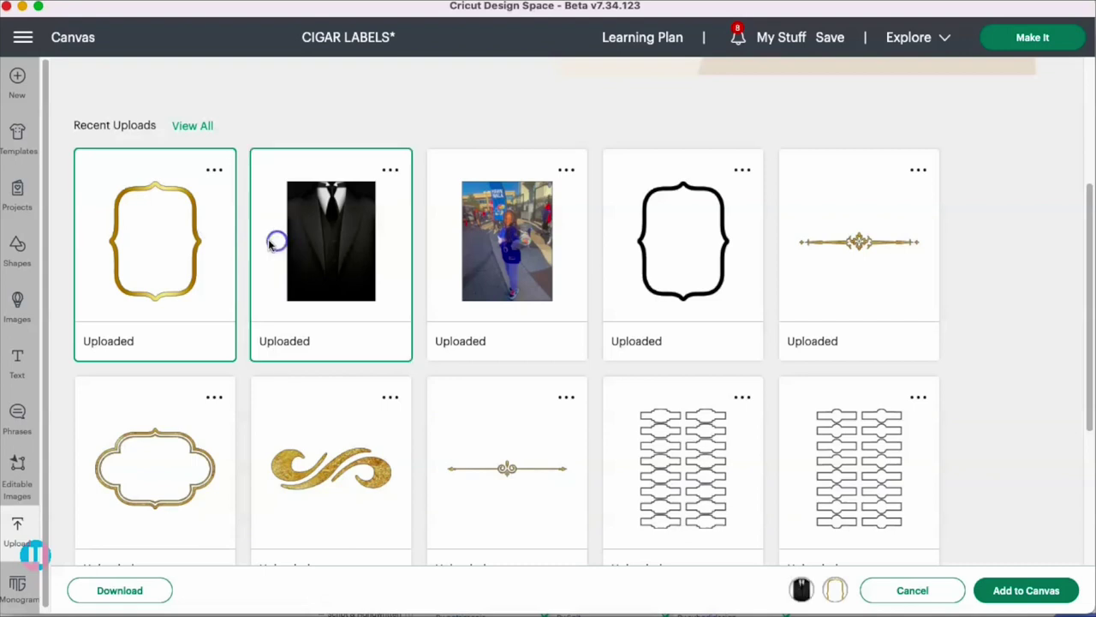
click(666, 202)
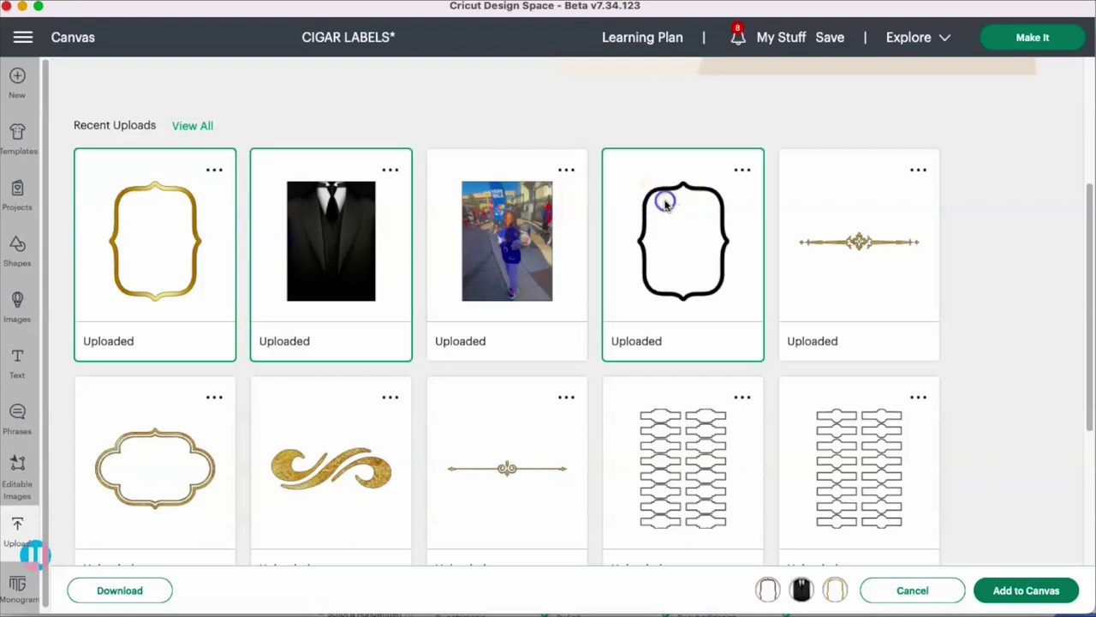
click(864, 217)
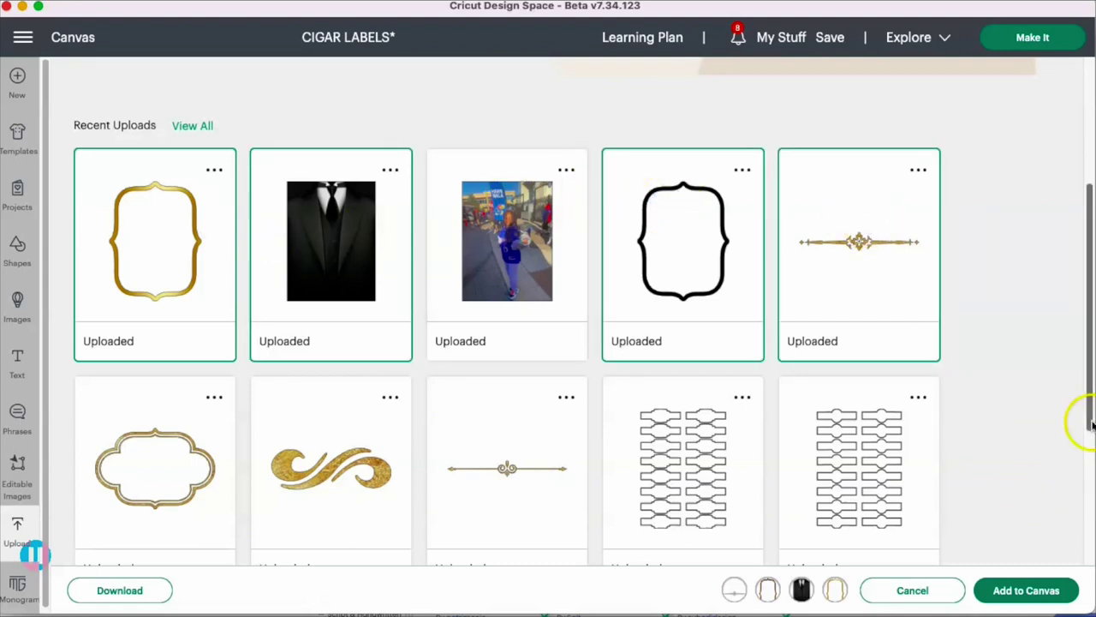
click(1017, 584)
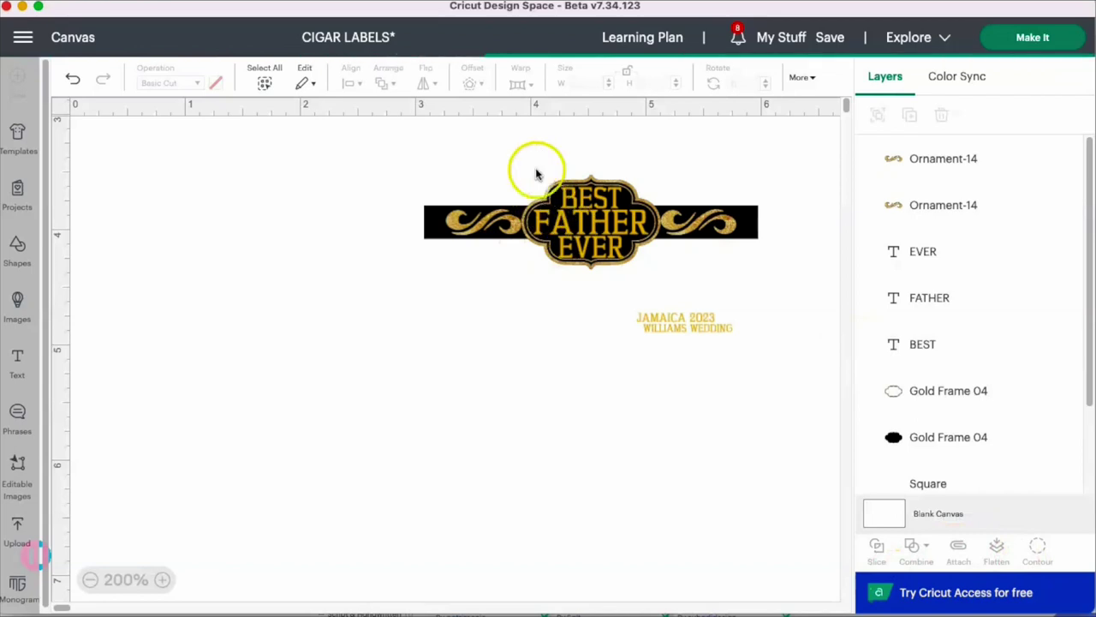
- Flatten all pieces of the BEST FATHER EVER cigar label into one print-then-cut image
click(446, 173)
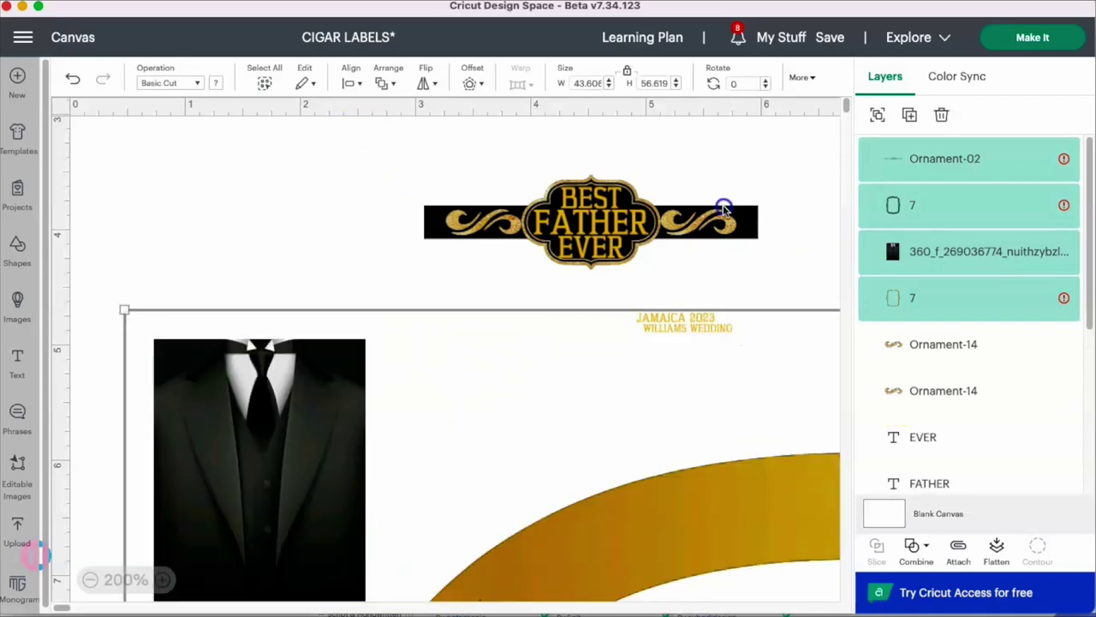
drag(362, 130, 792, 273)
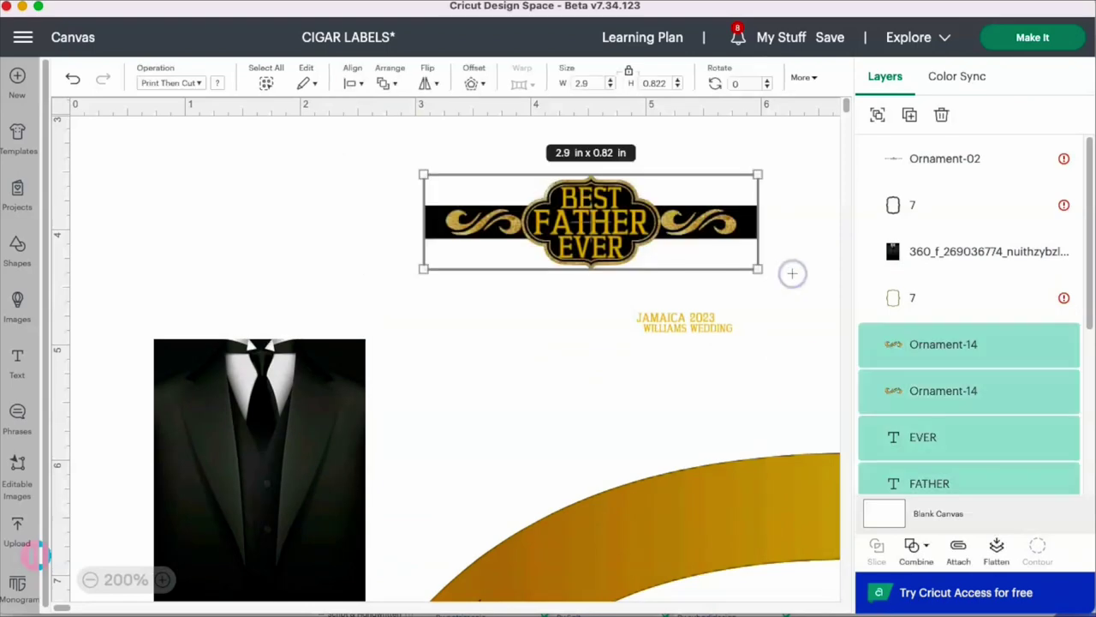
click(996, 546)
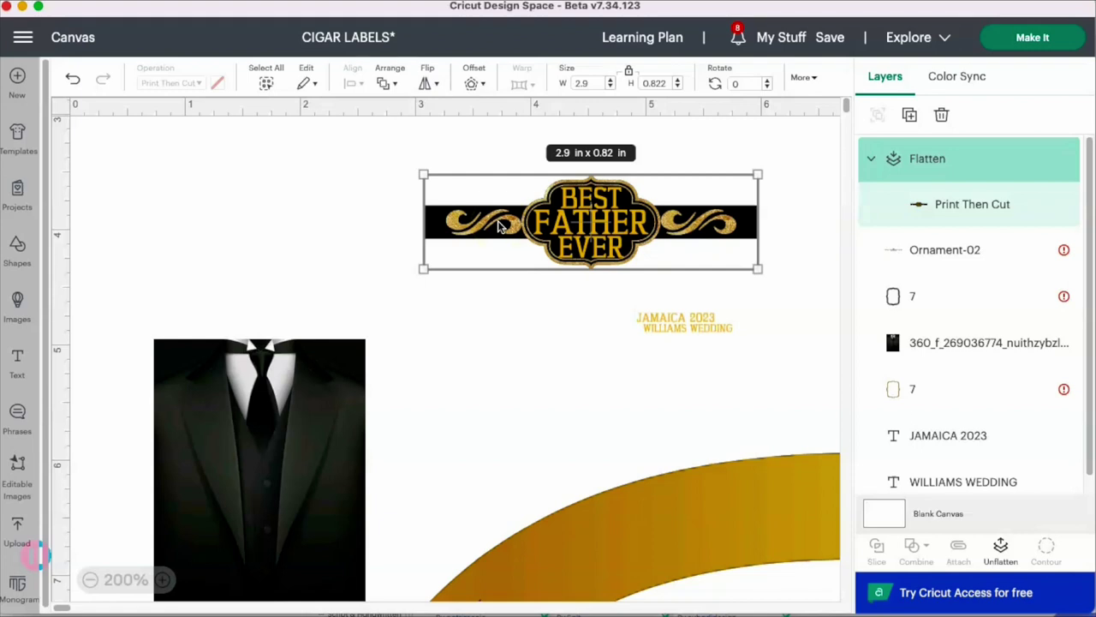
click(340, 480)
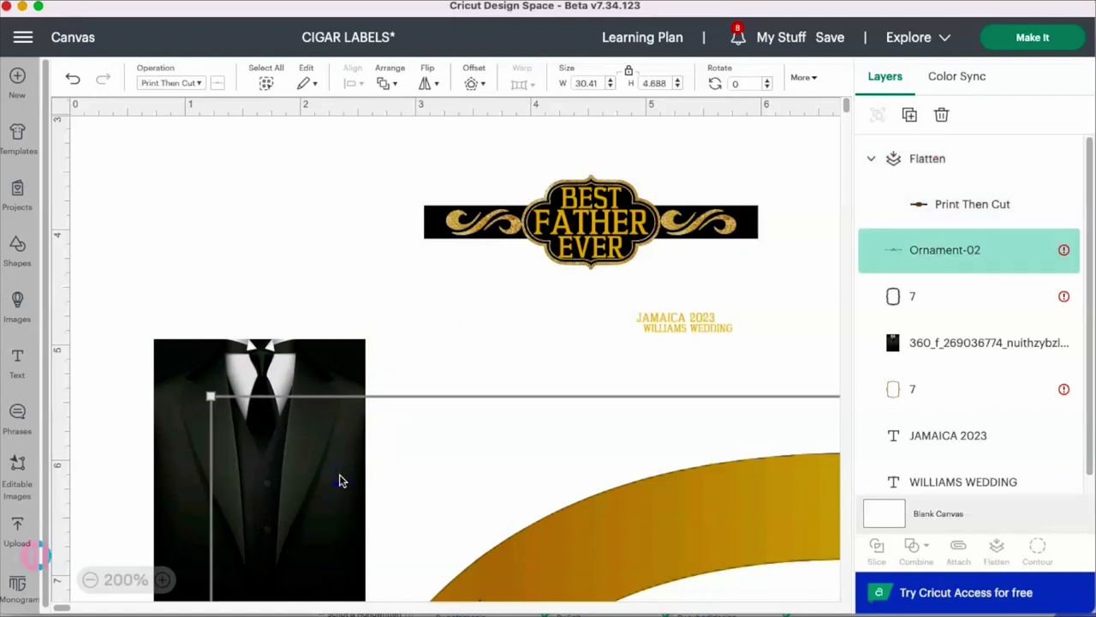
click(567, 218)
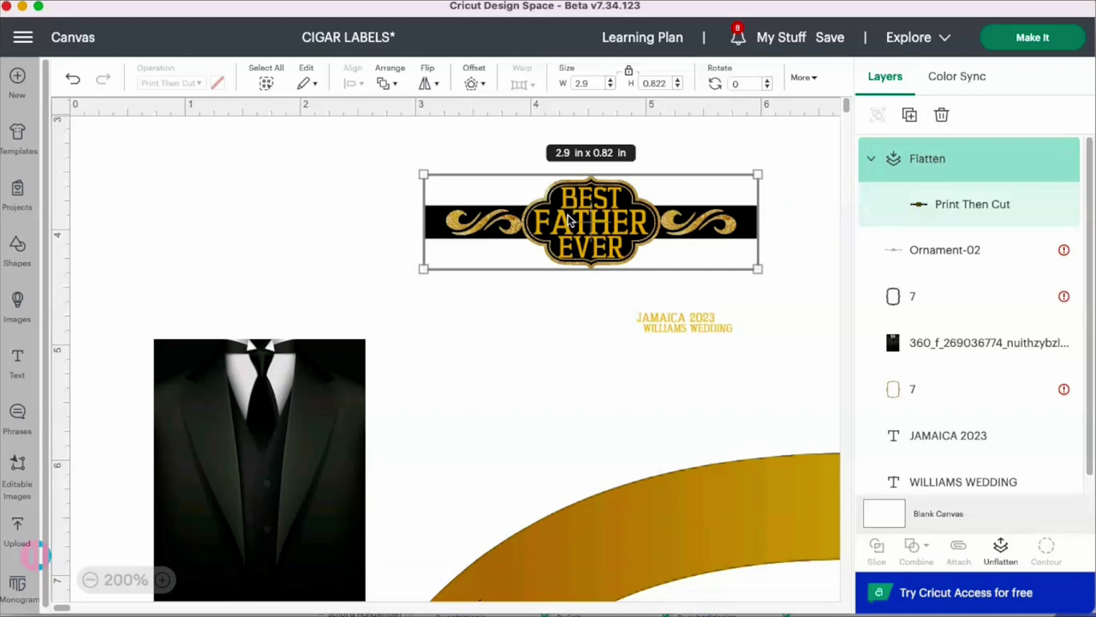
click(233, 416)
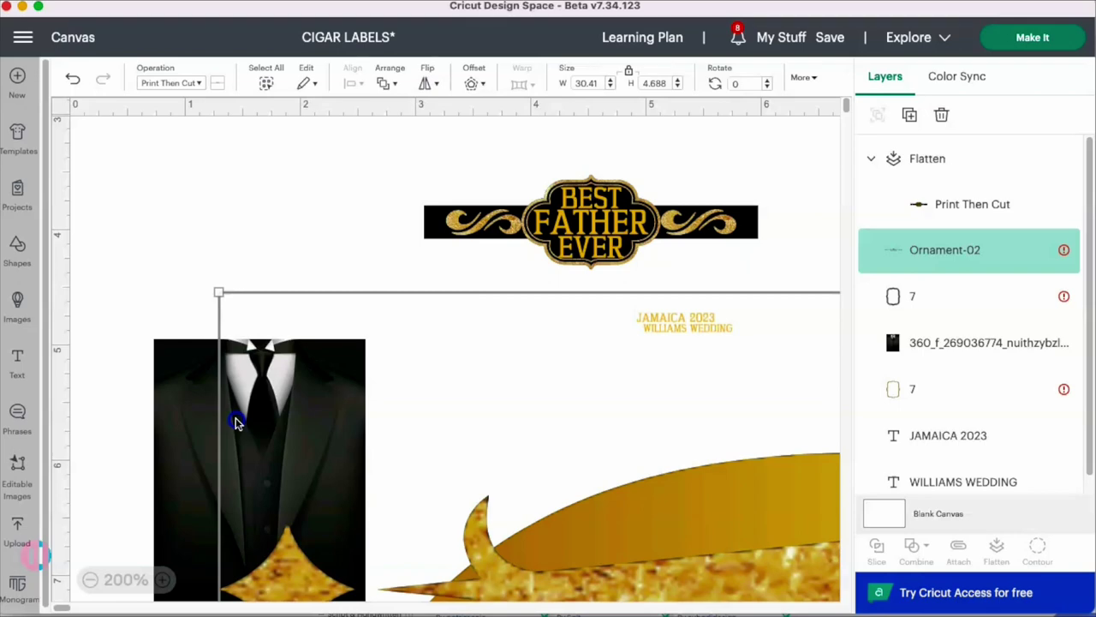
drag(236, 417, 237, 414)
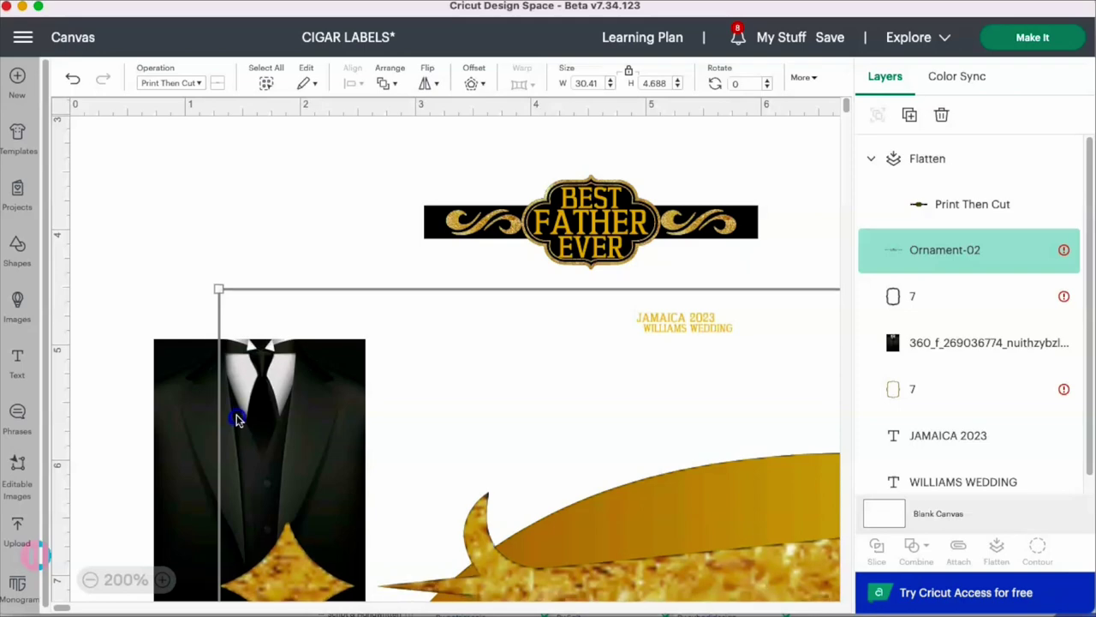
drag(238, 420, 215, 429)
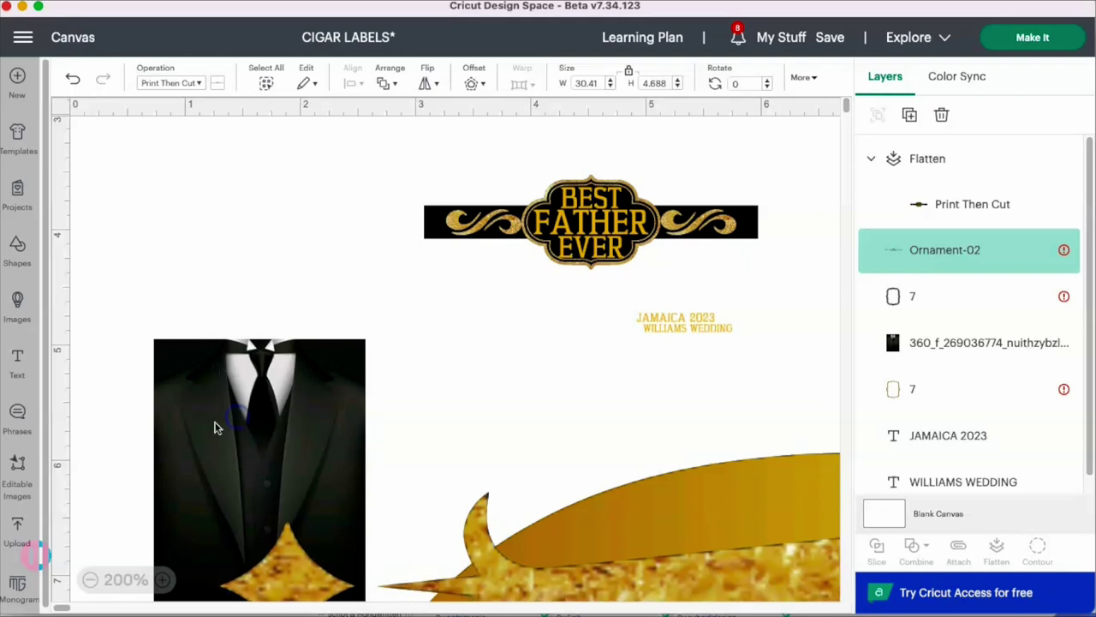
- Move the suit image up beside the BEST FATHER EVER label and set its height to 1 in
click(170, 458)
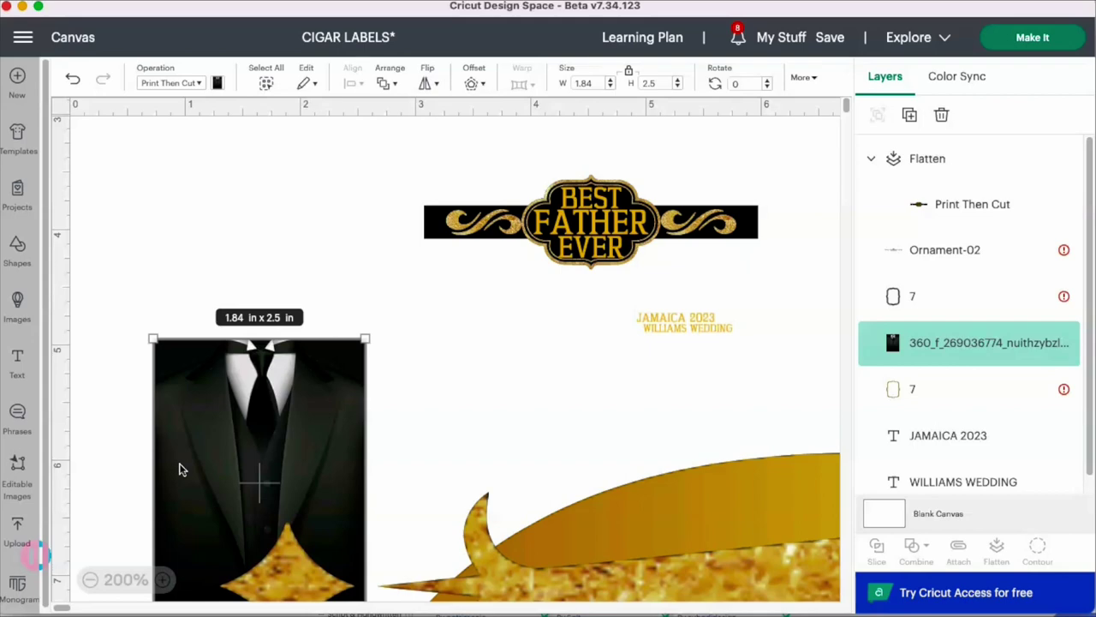
drag(313, 436, 334, 299)
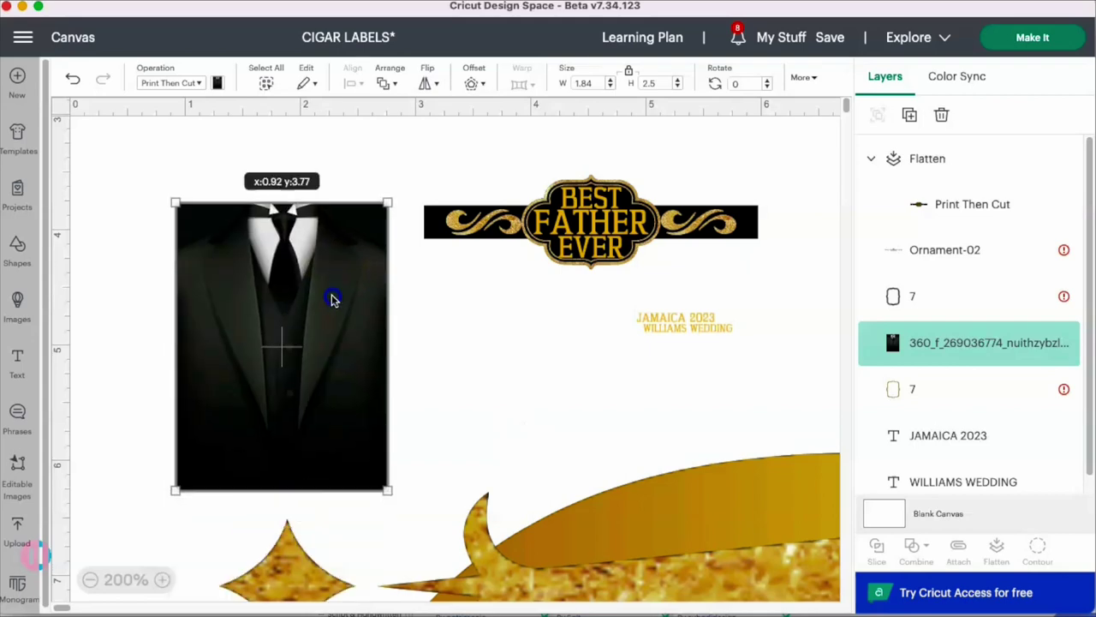
click(656, 82)
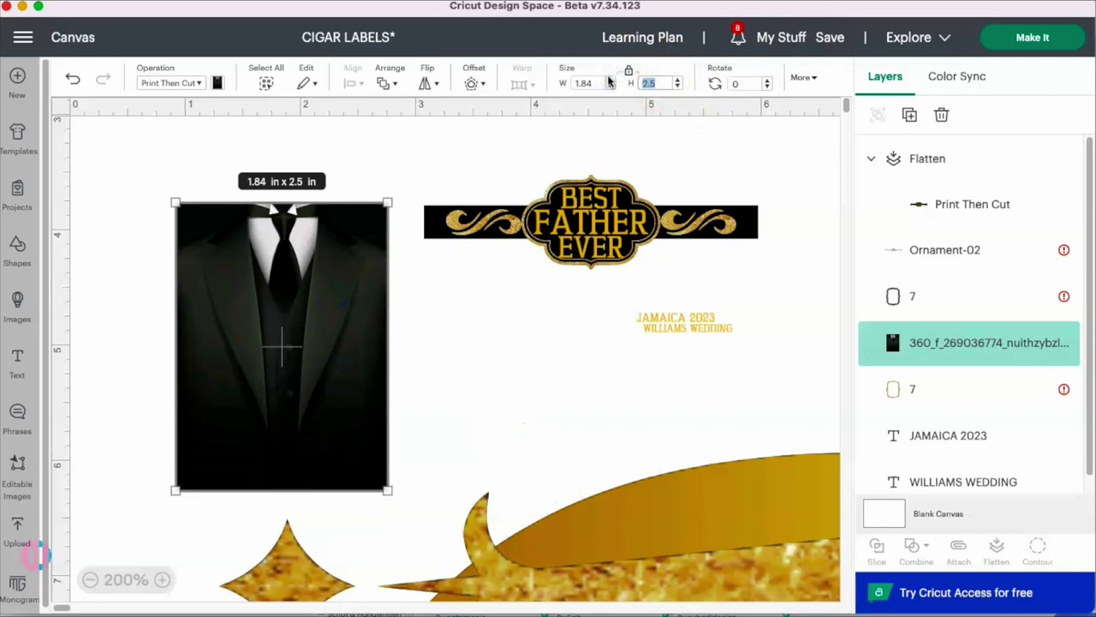
text(1)
key(Return)
- Resize the oversized gold divider ornament to 1 in wide, then duplicate it and lay the copy over the original
click(621, 498)
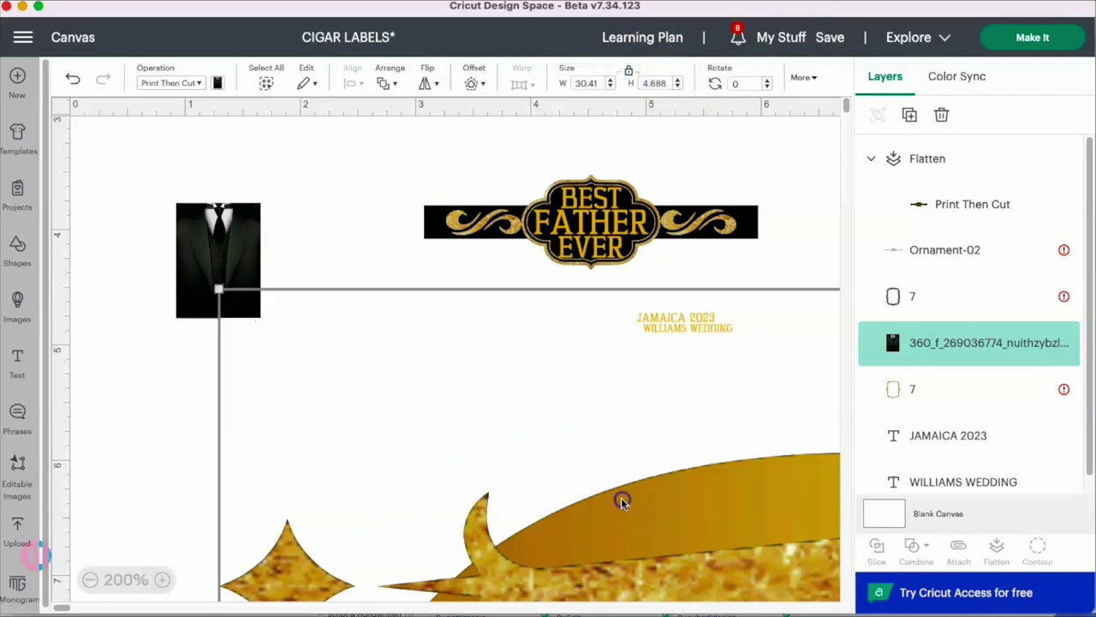
drag(480, 473, 428, 455)
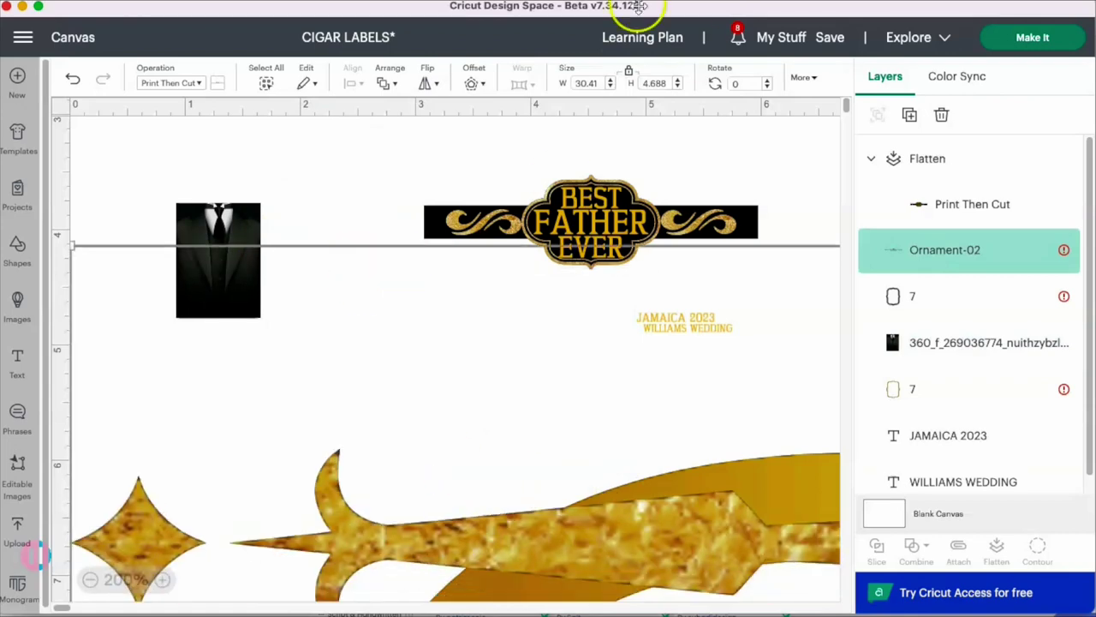
click(602, 83)
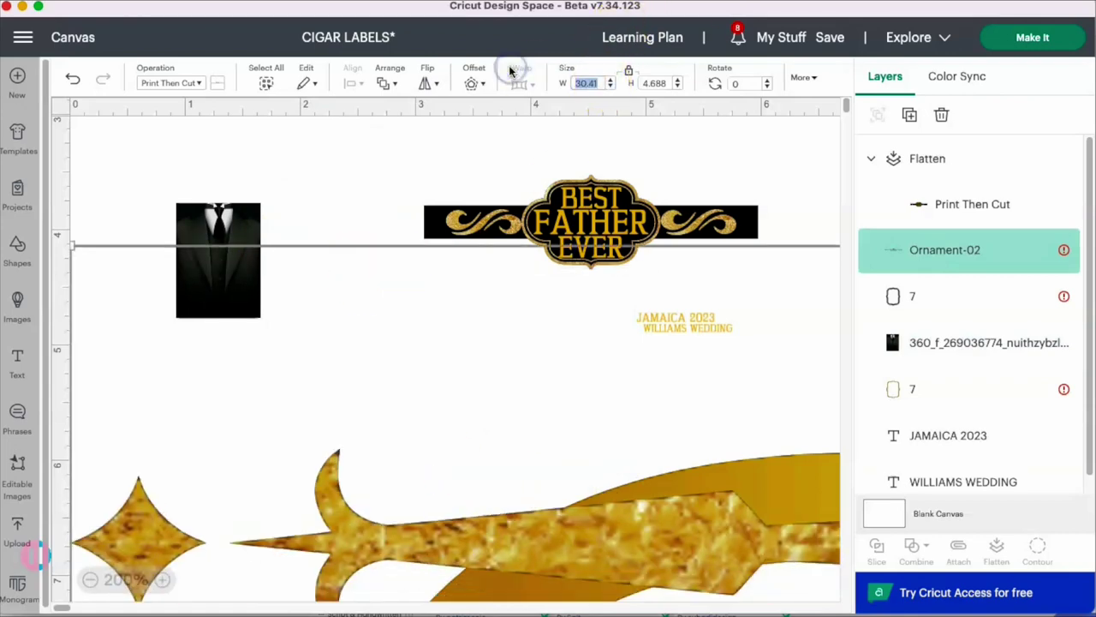
text(1)
key(Return)
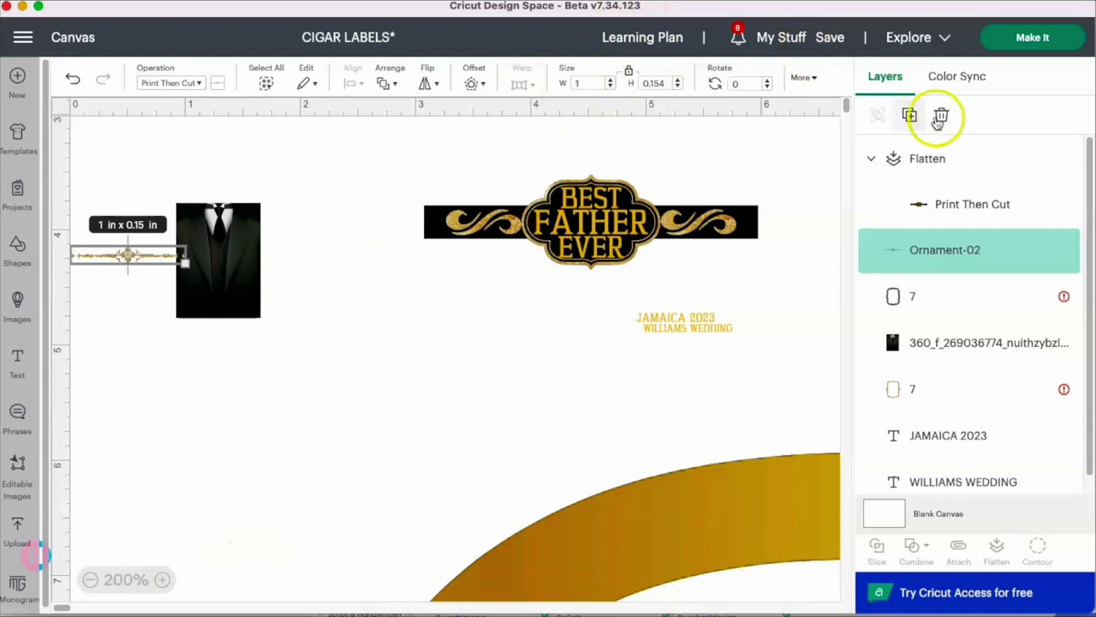
click(910, 117)
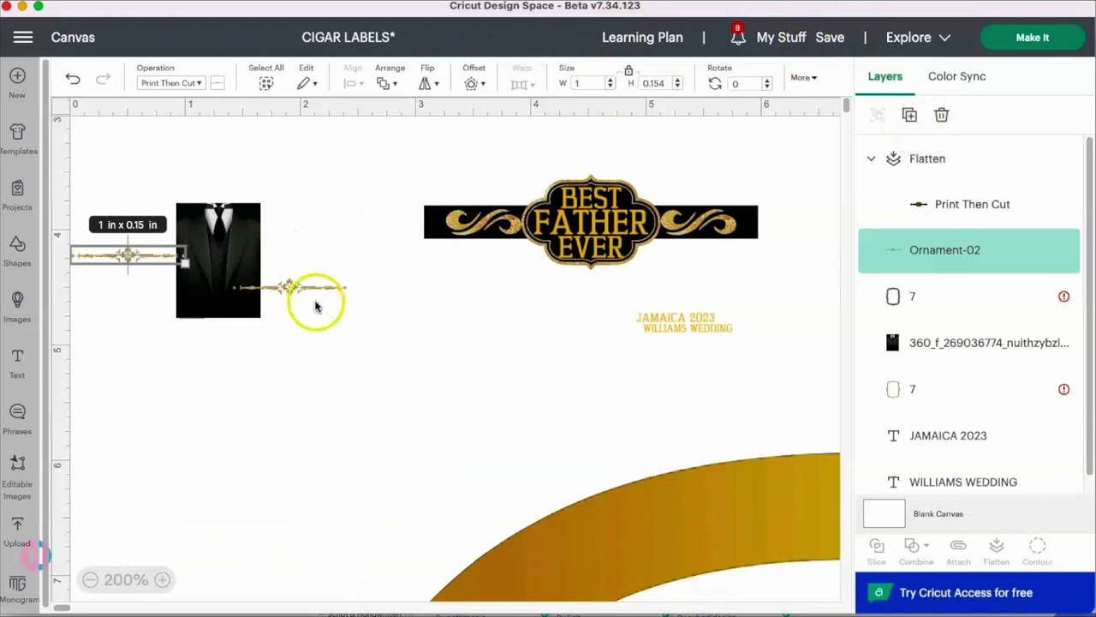
drag(309, 289, 89, 256)
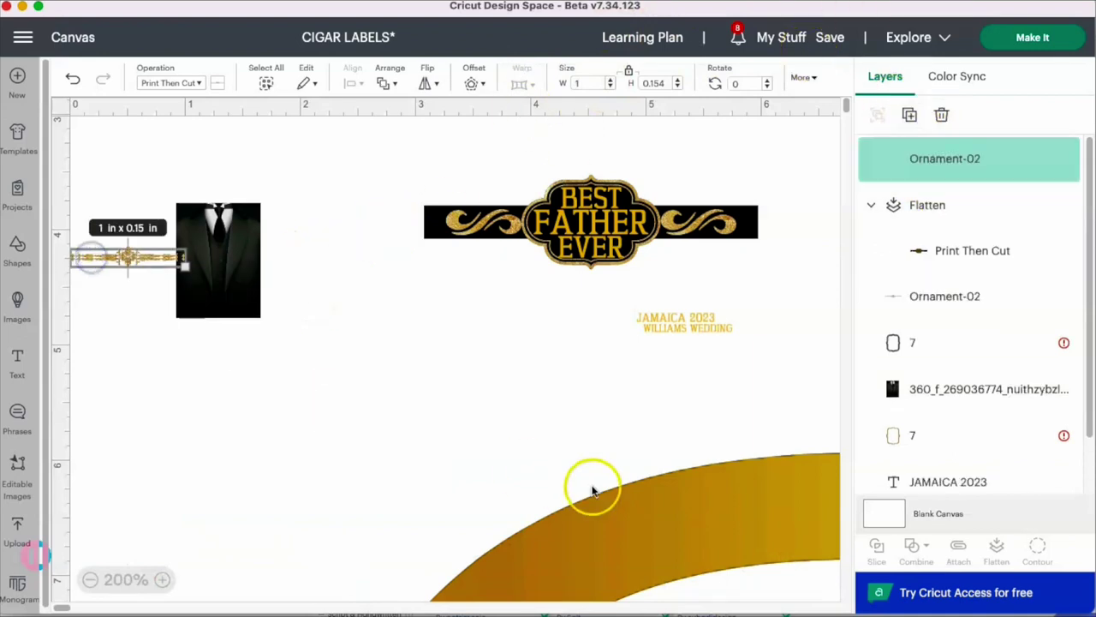
- Set the black frame's height to 1 in with proportions locked
click(592, 513)
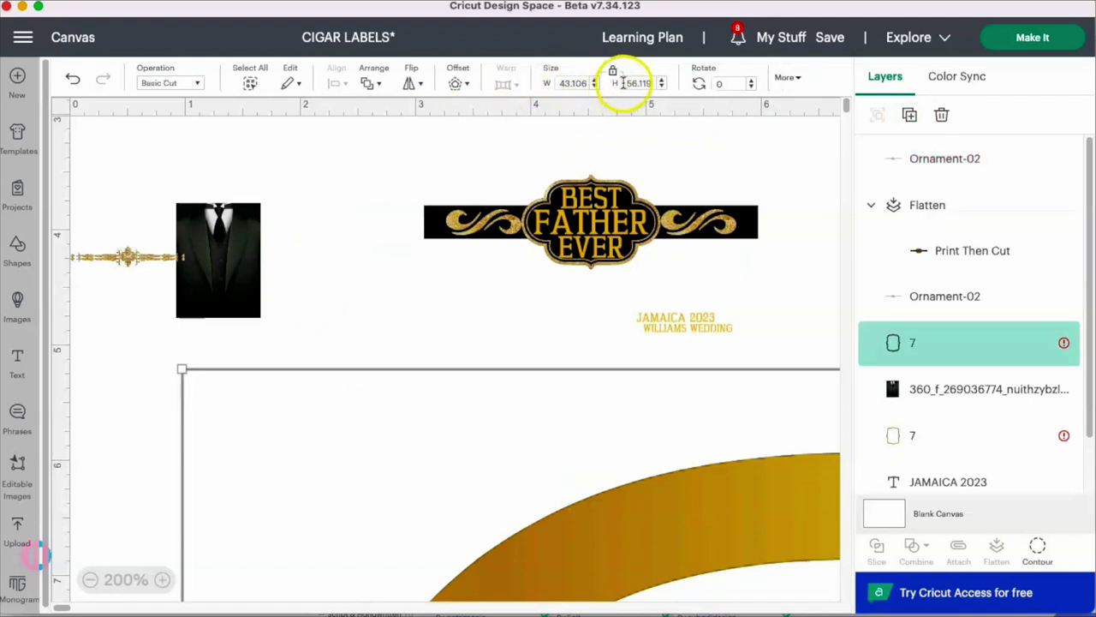
drag(628, 83, 679, 86)
text(1)
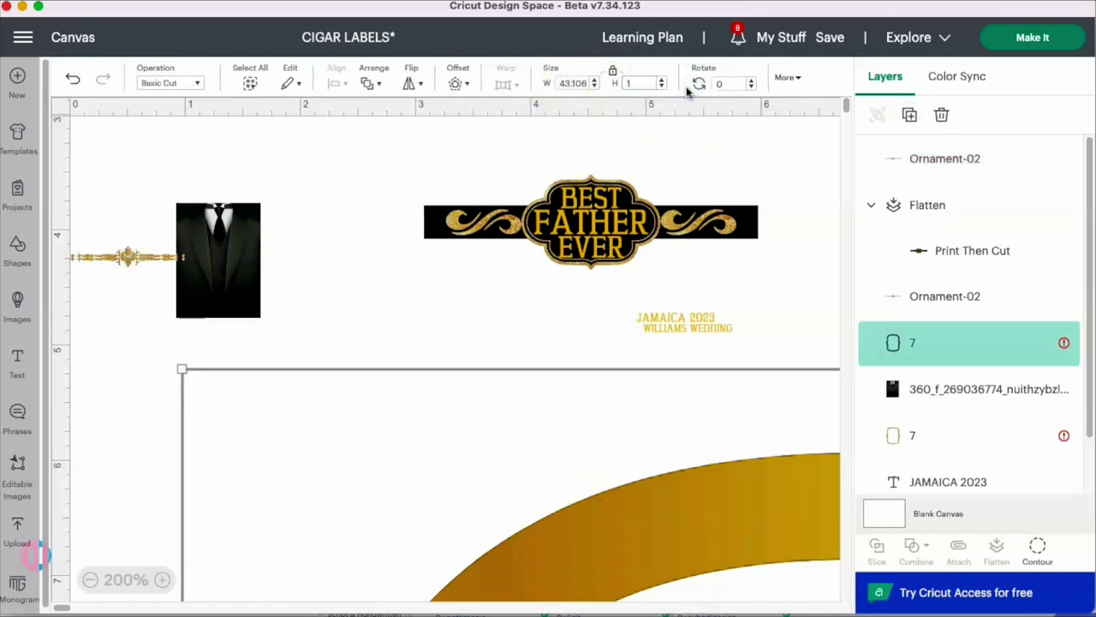
key(Return)
- Set the gold frame's height to 1 in and move it below the BEST FATHER EVER label
click(544, 561)
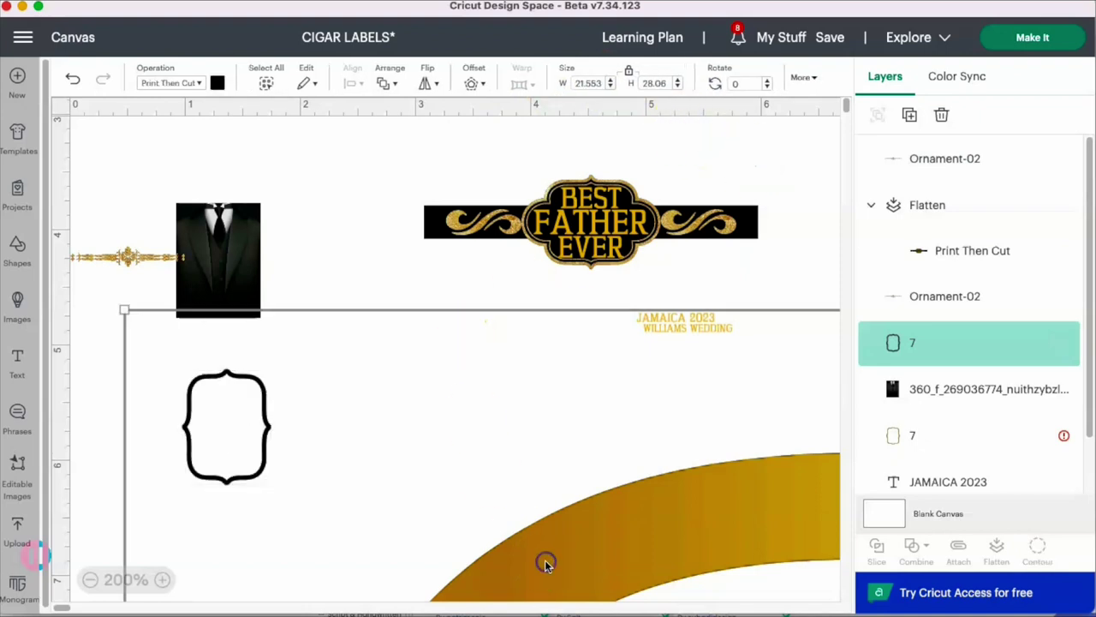
drag(633, 82, 694, 85)
text(1)
key(Return)
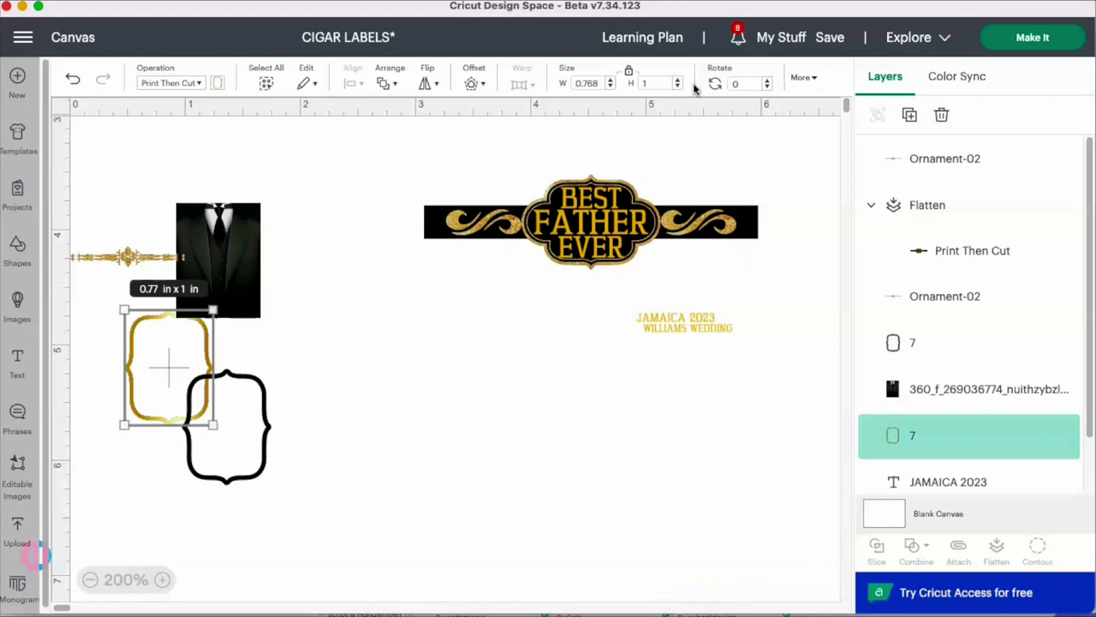
drag(143, 354, 453, 375)
- Try changing the gold frame's operation from Print Then Cut to Basic Cut, and undo the change
click(227, 425)
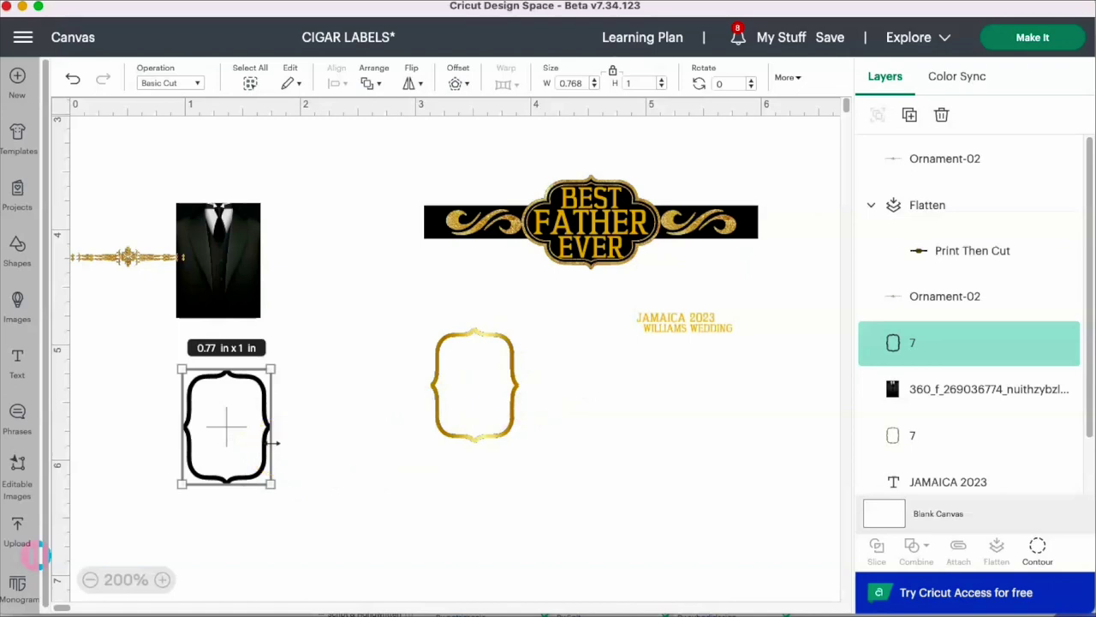
click(509, 366)
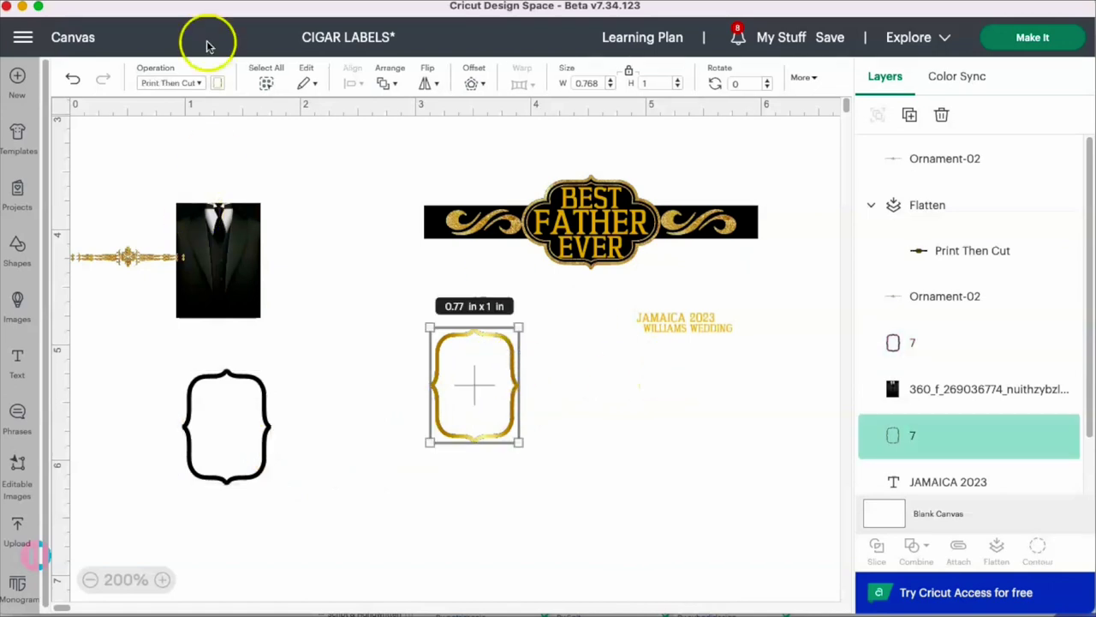
click(194, 84)
click(186, 146)
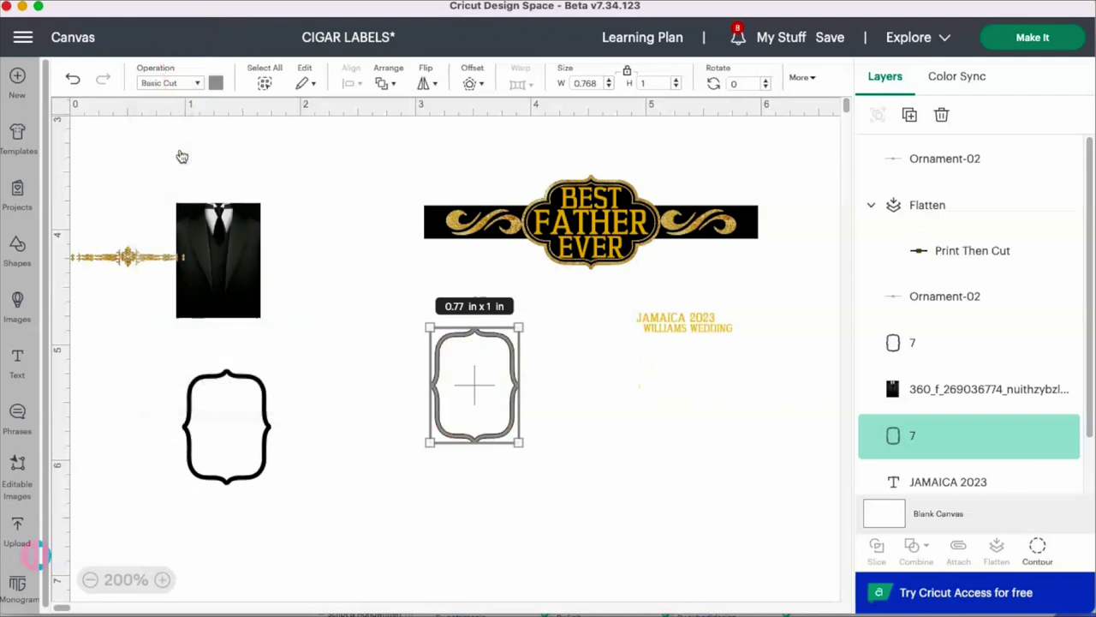
click(73, 78)
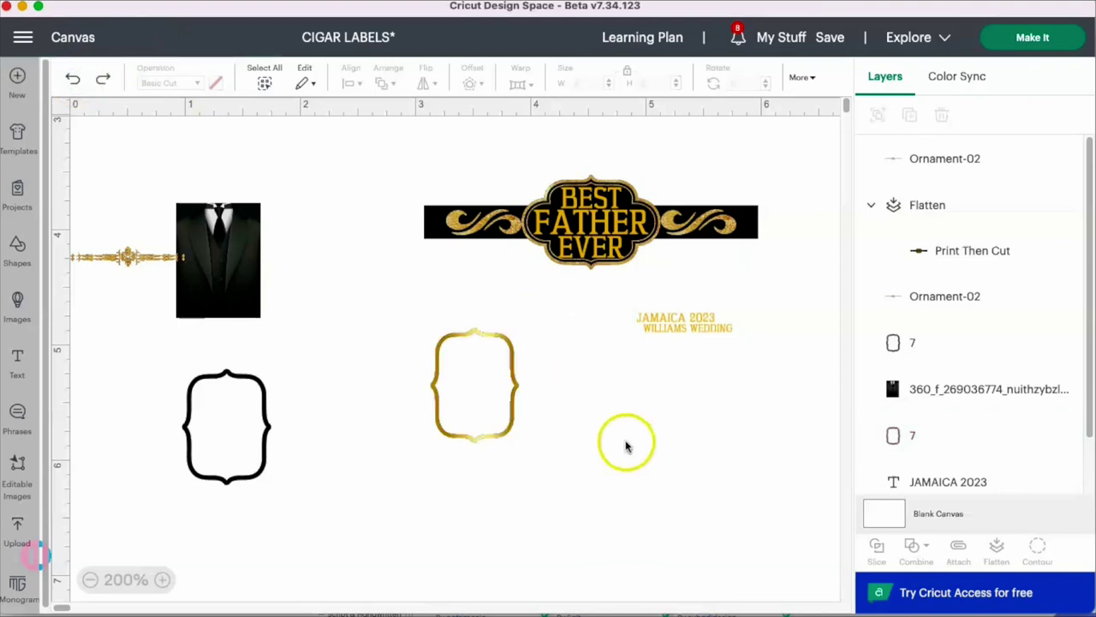
- Hide the black frame's inner contour so the frame turns into a solid shape
click(206, 402)
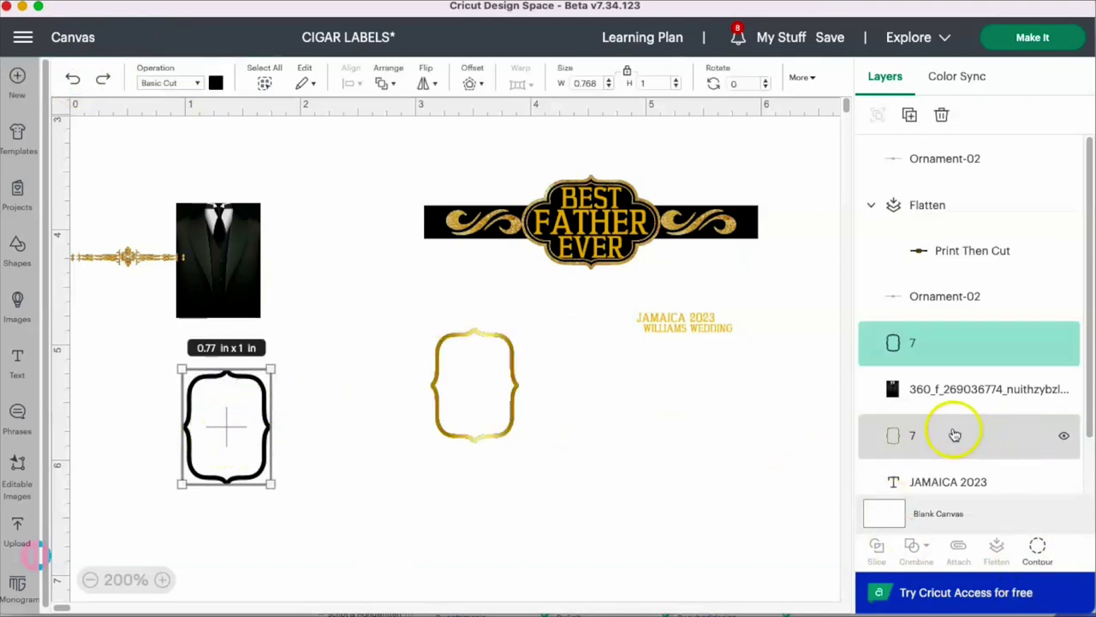
click(1038, 548)
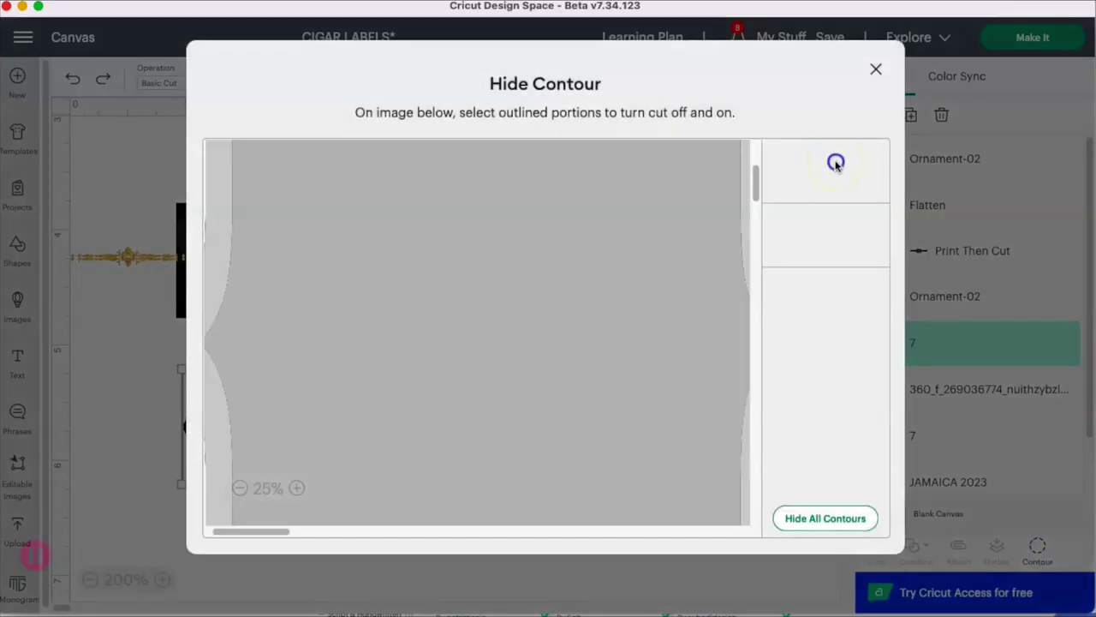
click(836, 163)
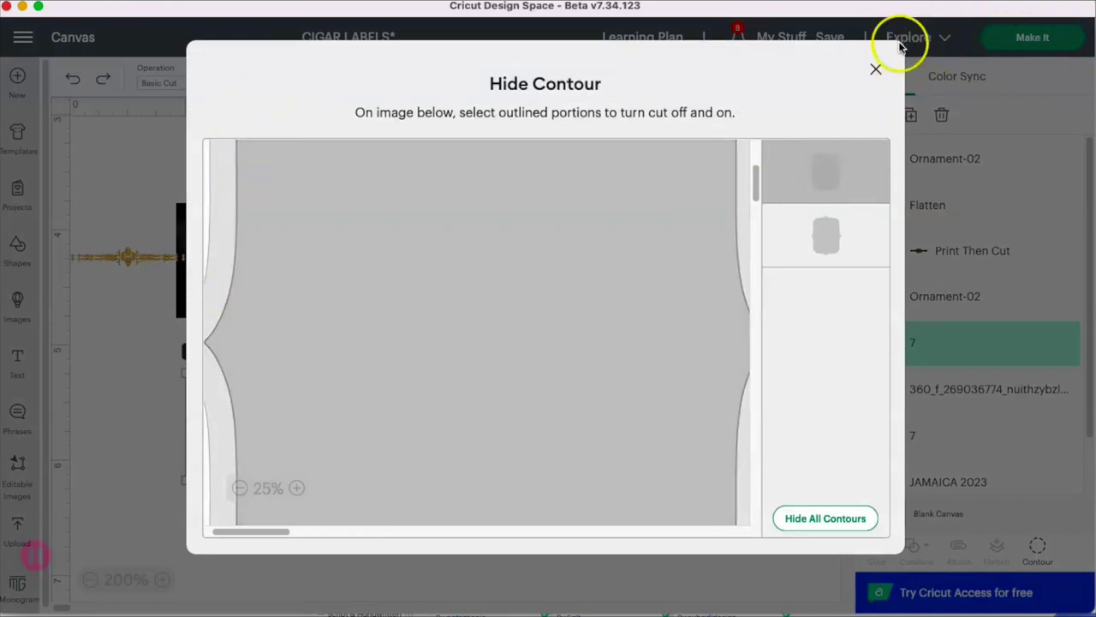
click(875, 69)
- Place the solid black shape and the suit image together and center them on each other horizontally and vertically
drag(245, 441, 486, 401)
drag(289, 337, 617, 435)
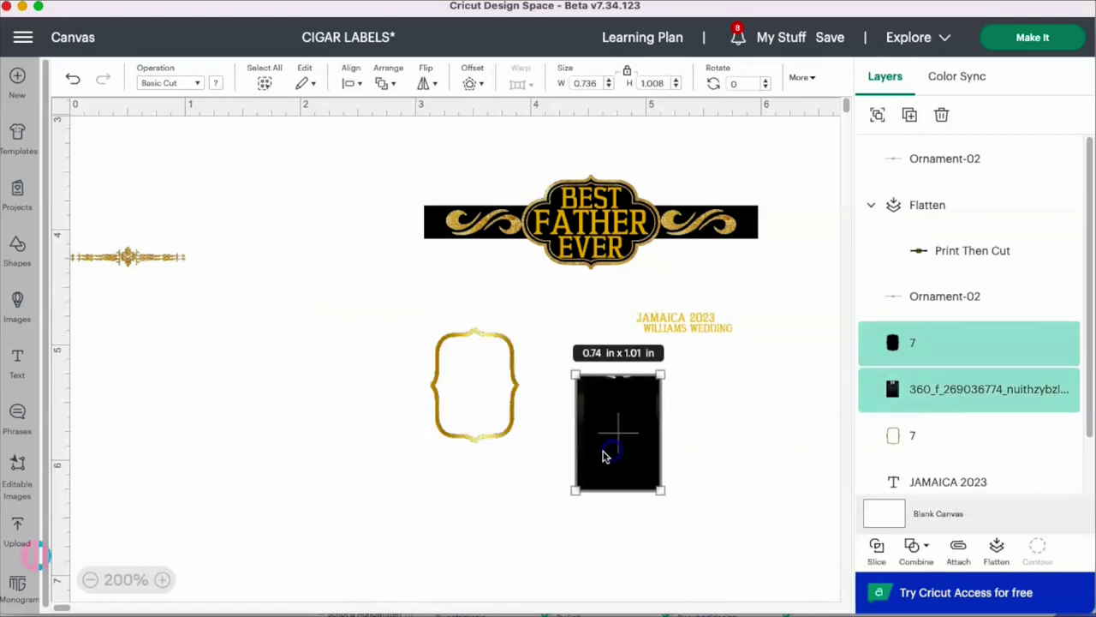
click(351, 86)
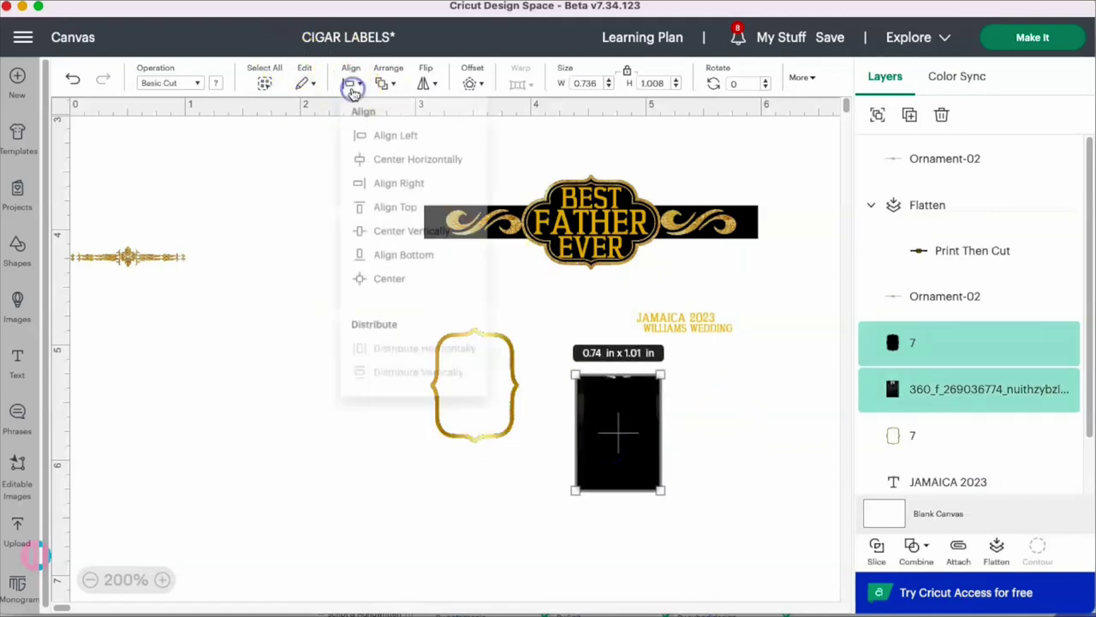
click(403, 171)
click(351, 83)
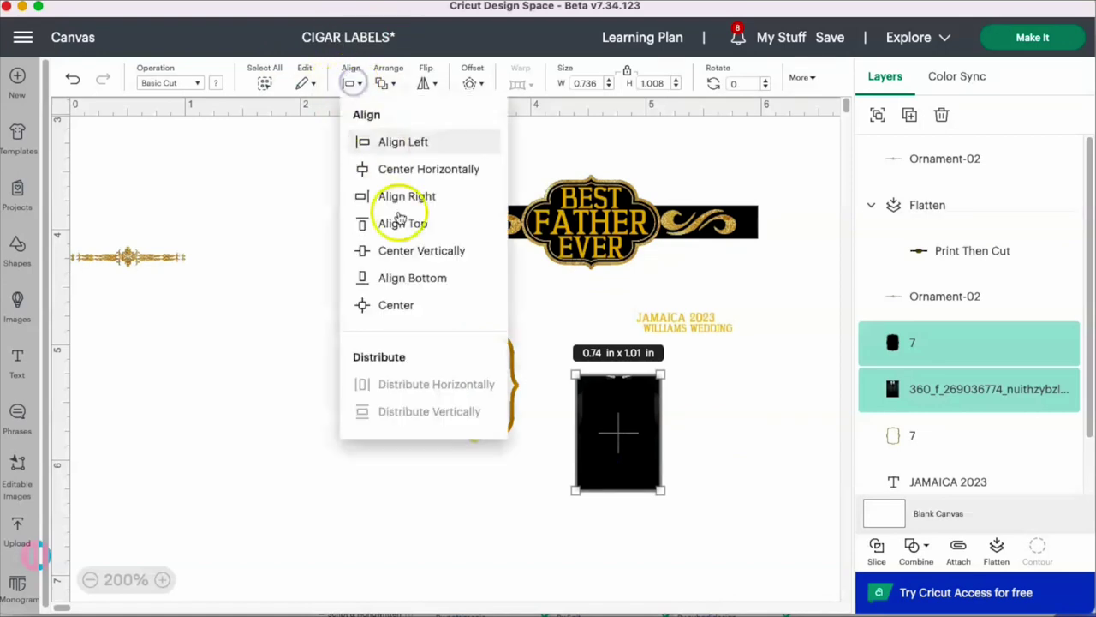
click(402, 251)
click(732, 400)
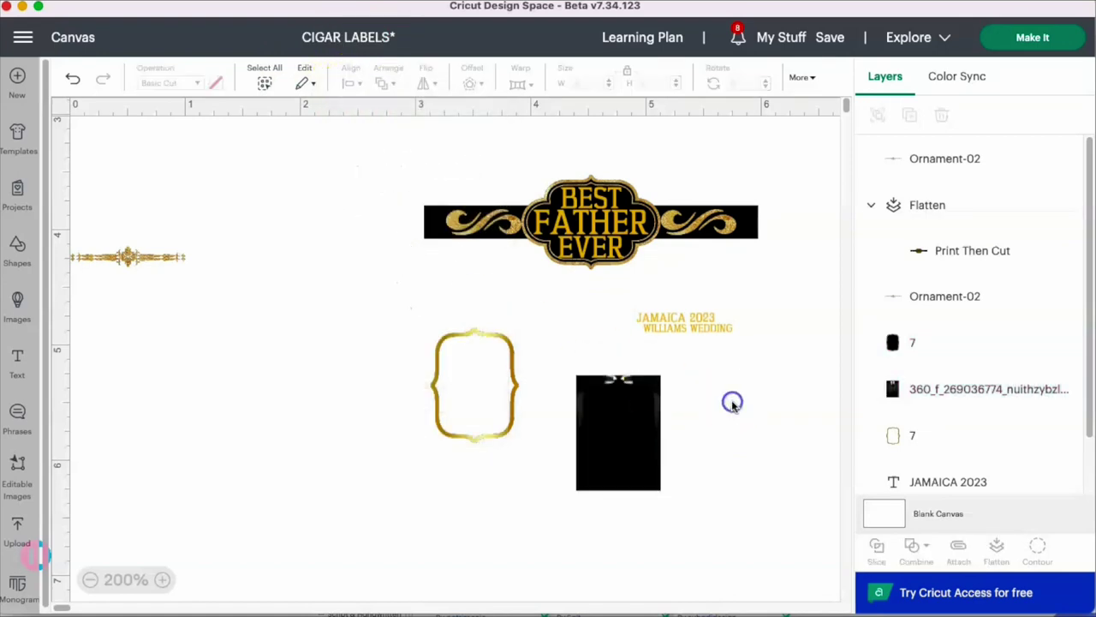
- Slice the suit image with the black shape, separate the black piece, and move the suit cutout into the gold frame
click(600, 441)
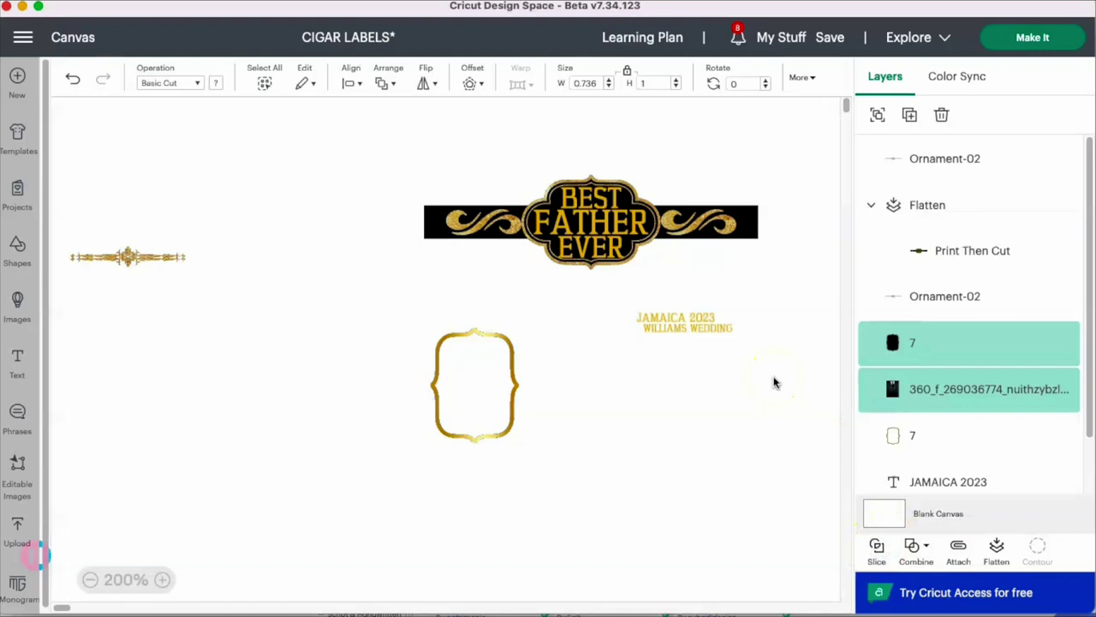
drag(642, 407, 549, 531)
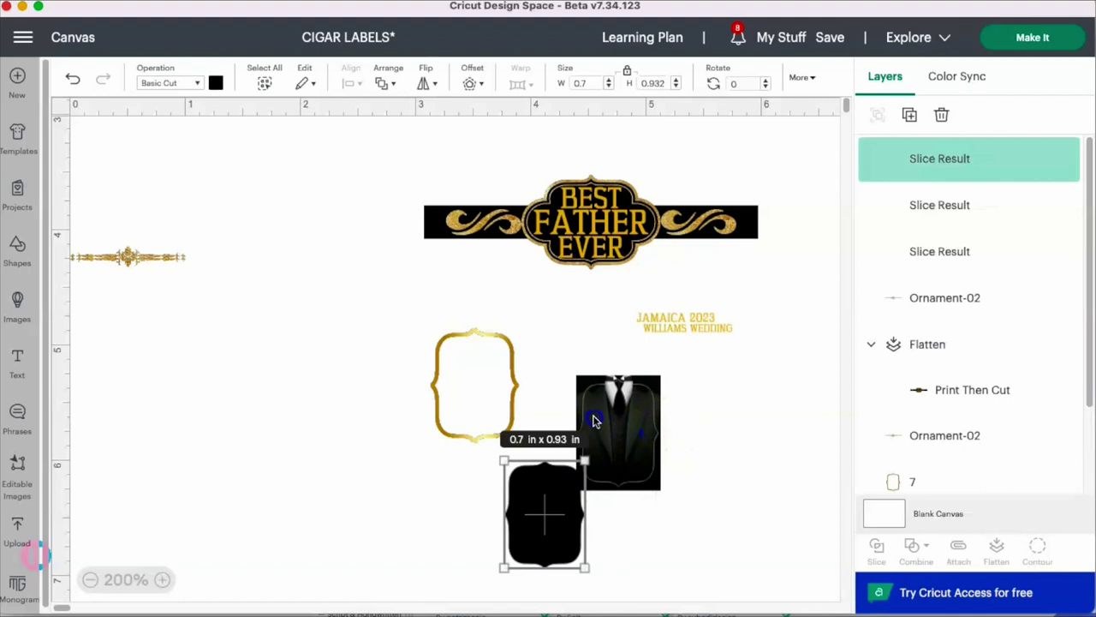
drag(595, 420, 493, 394)
- Center the suit cutout and the gold frame on each other horizontally and vertically
click(562, 334)
drag(472, 296, 477, 521)
click(352, 83)
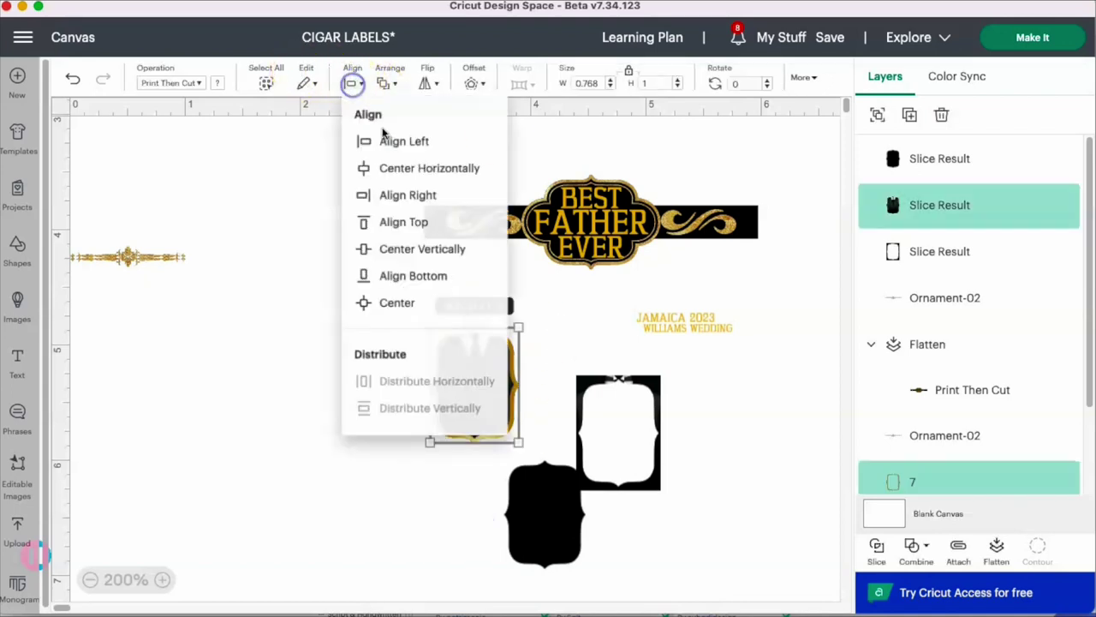
click(421, 169)
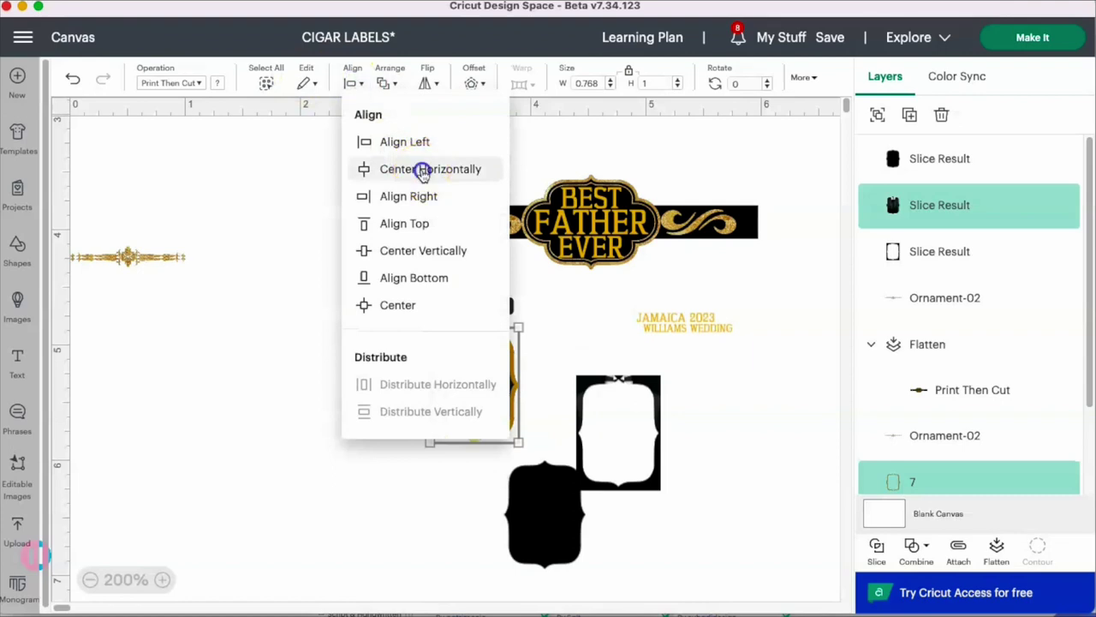
click(358, 83)
click(418, 252)
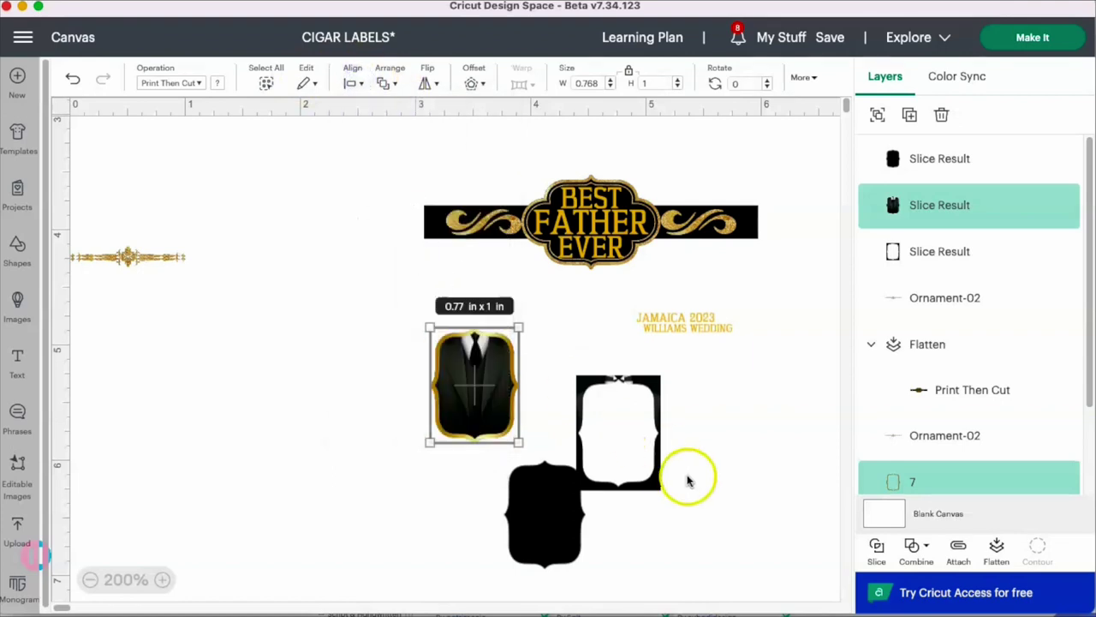
- Delete the leftover suit background and the black slice piece
click(631, 472)
key(Delete)
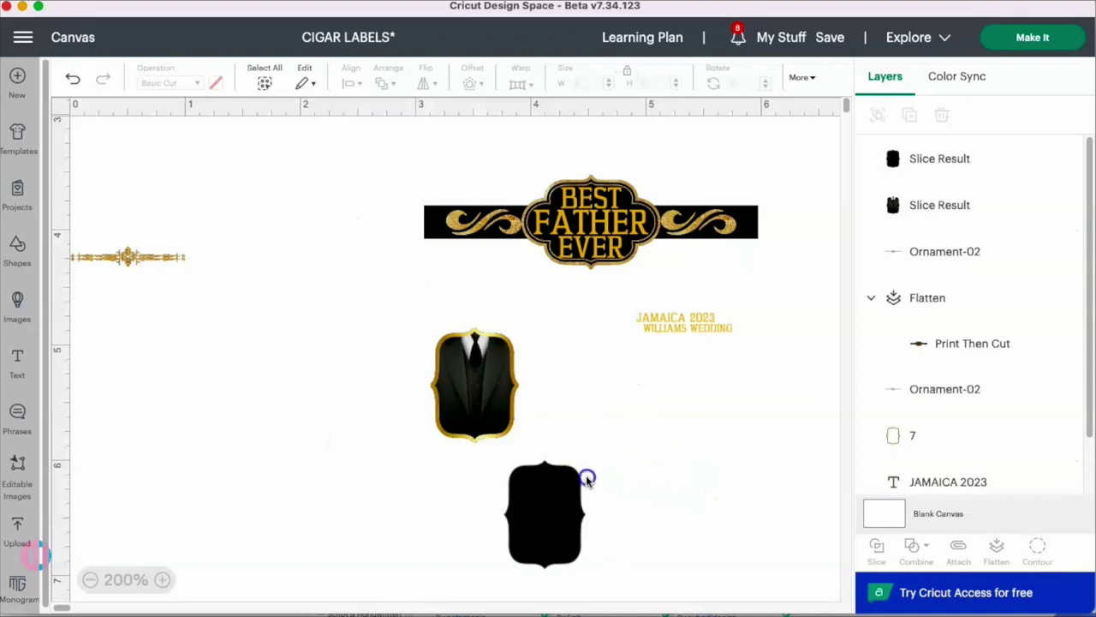
click(554, 505)
key(Delete)
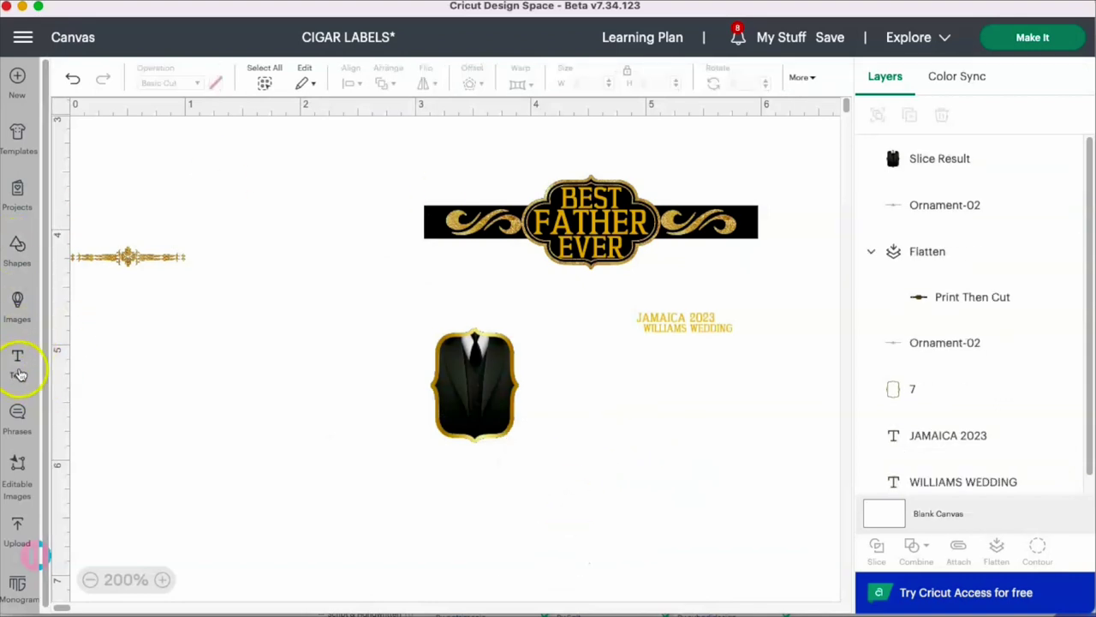
- Add a square, resize it with unlocked proportions to 2.9 in wide by 0.4 in high, and place it beside the suit frame
click(19, 250)
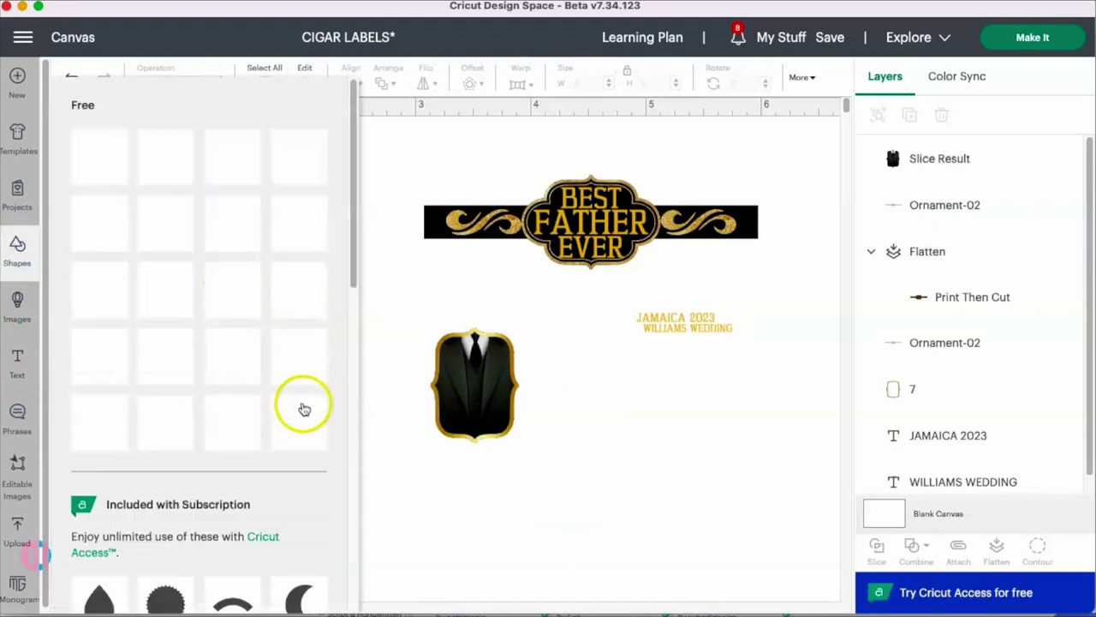
click(301, 358)
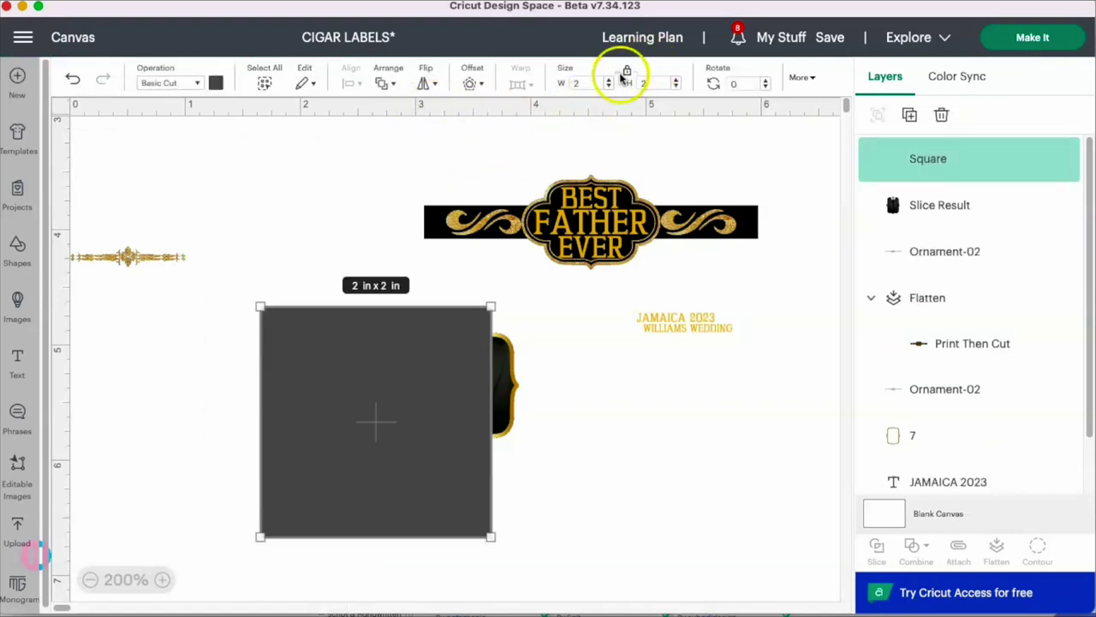
click(652, 81)
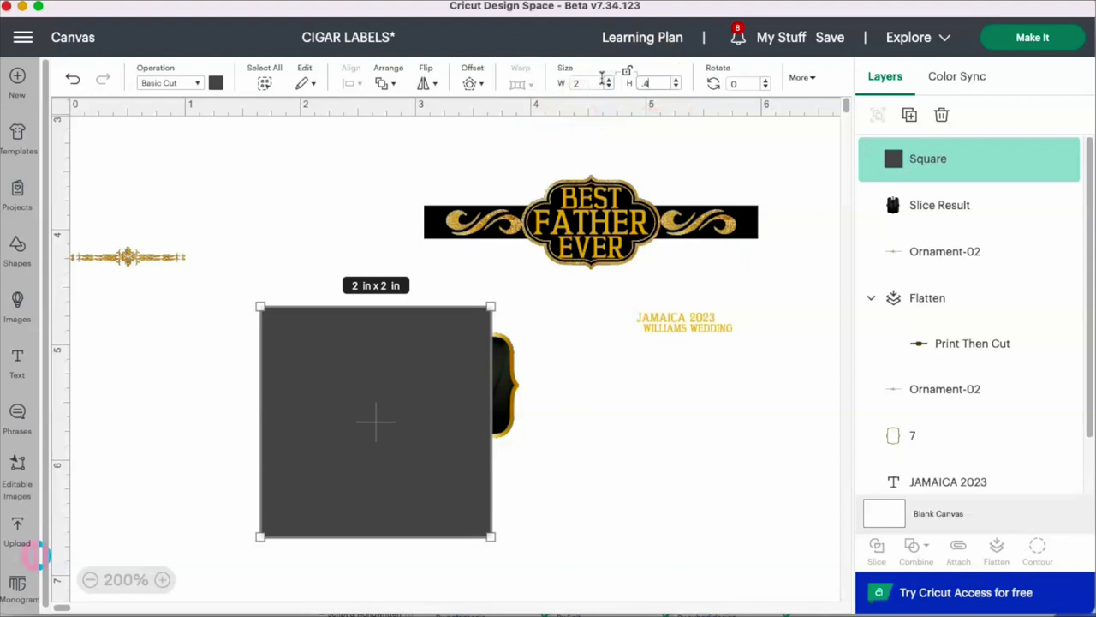
key(Return)
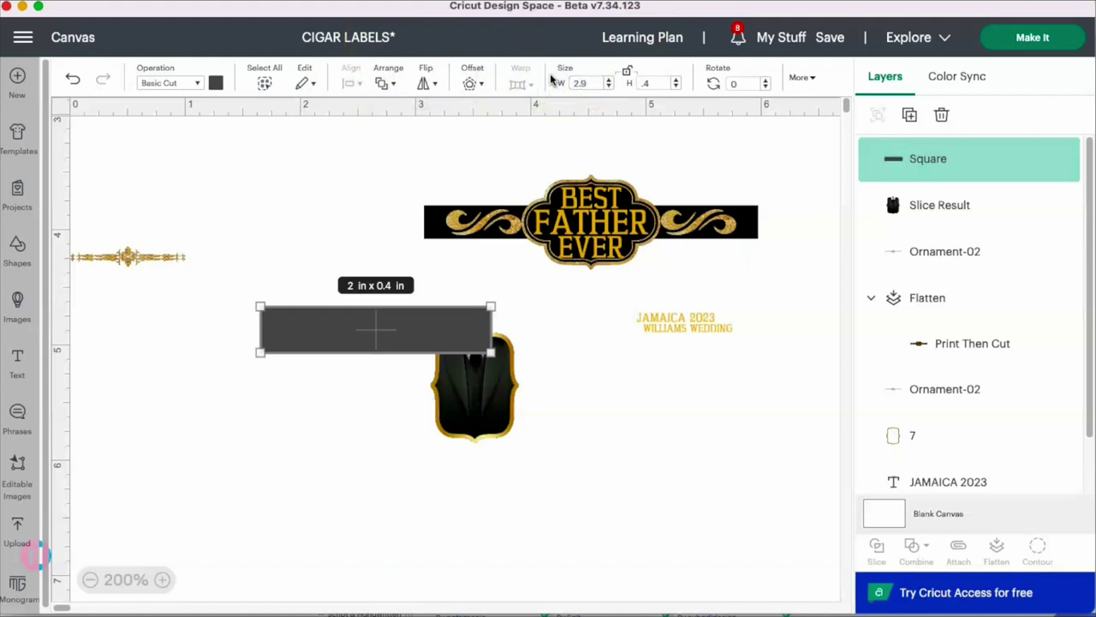
key(Return)
drag(452, 325, 315, 335)
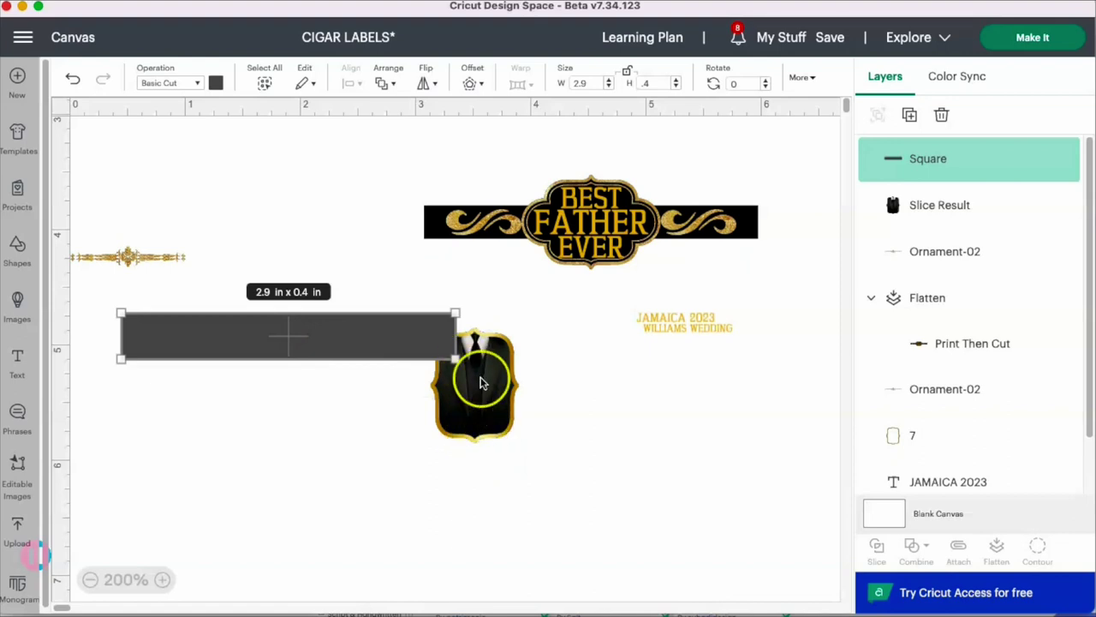
- Move the suit cutout together with its gold frame onto the middle of the gray bar
click(502, 313)
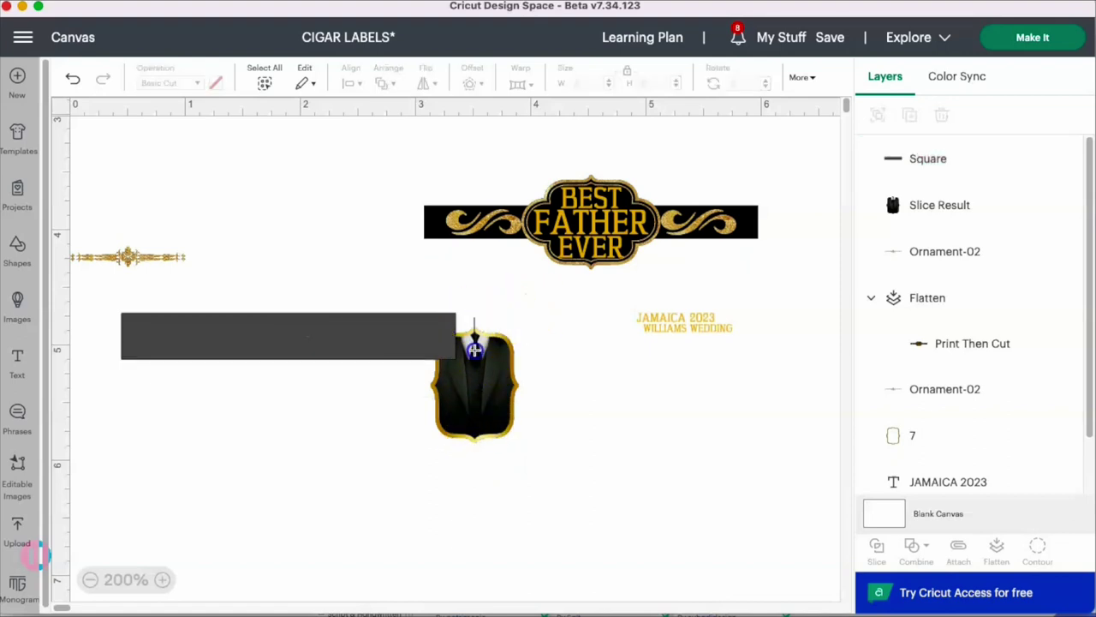
click(489, 403)
drag(489, 403, 301, 355)
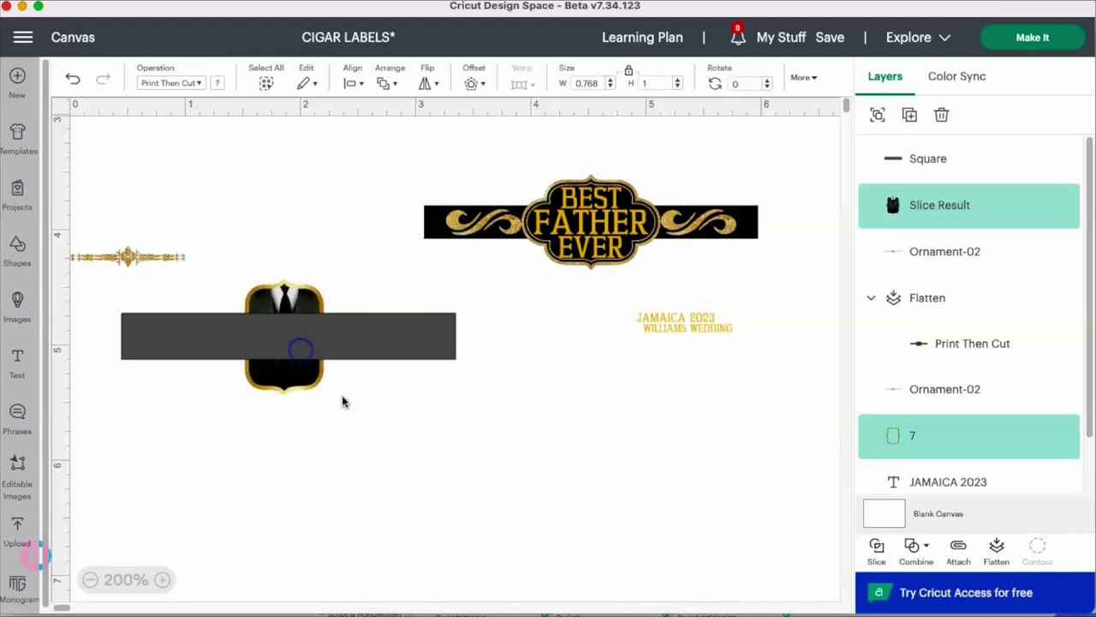
- Center the bar, suit cutout and gold frame on each other horizontally and vertically
click(222, 278)
mouse_move(222, 278)
mouse_down()
mouse_move(185, 235)
mouse_move(205, 267)
mouse_up()
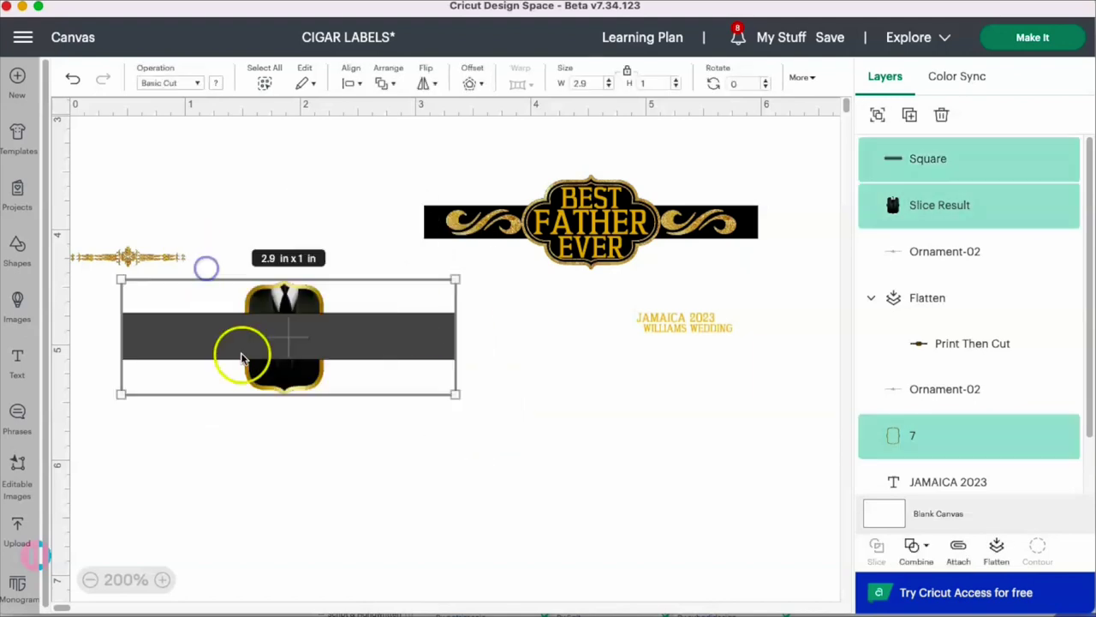
click(354, 87)
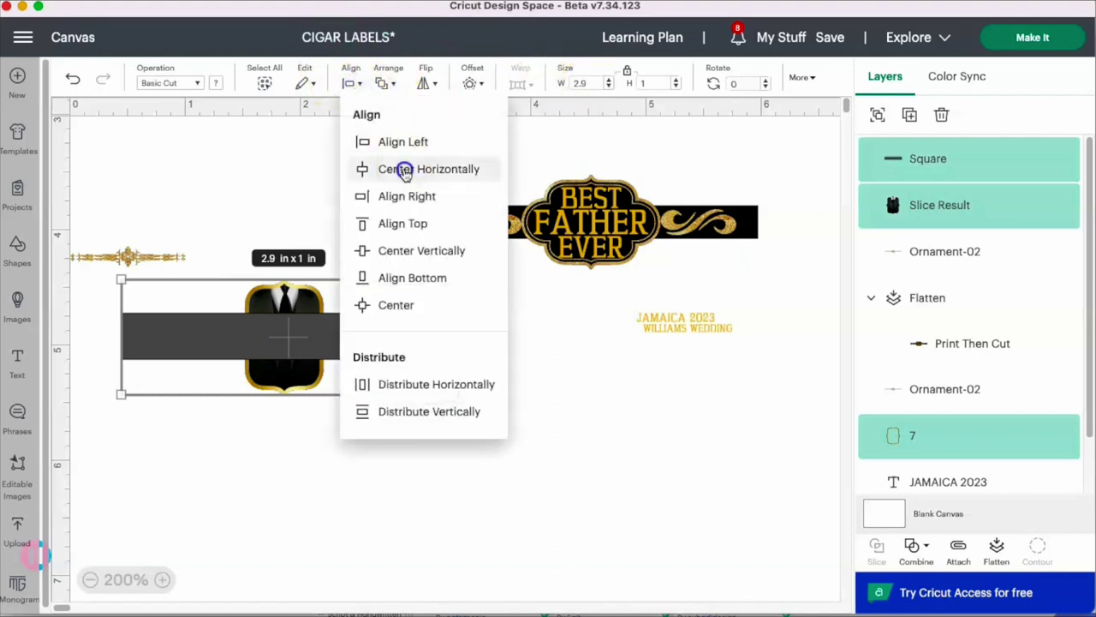
click(406, 167)
click(354, 84)
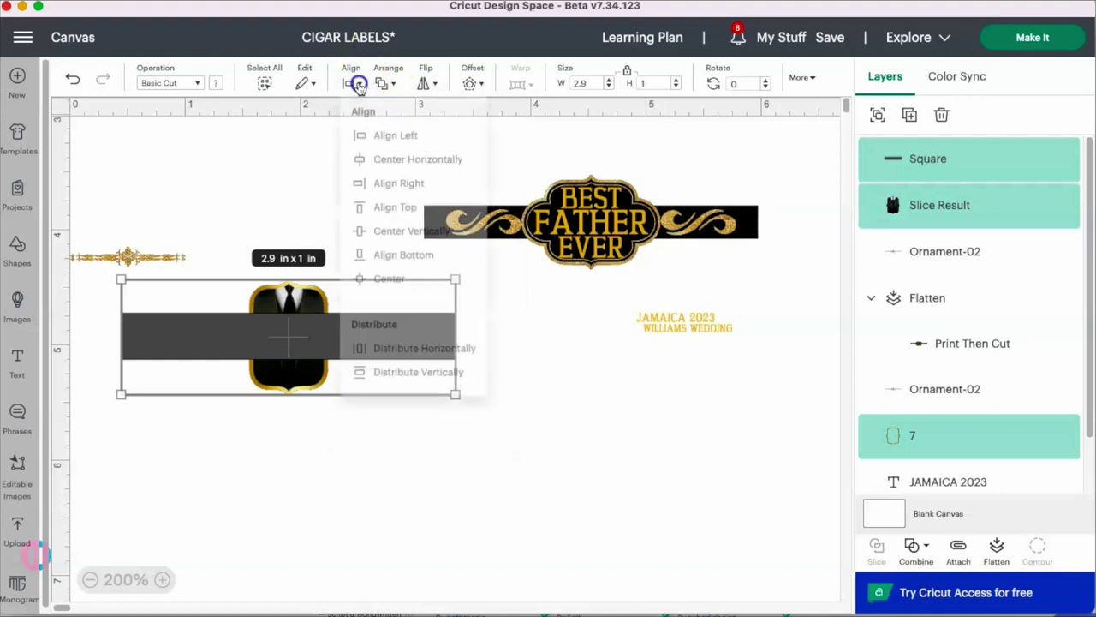
click(421, 251)
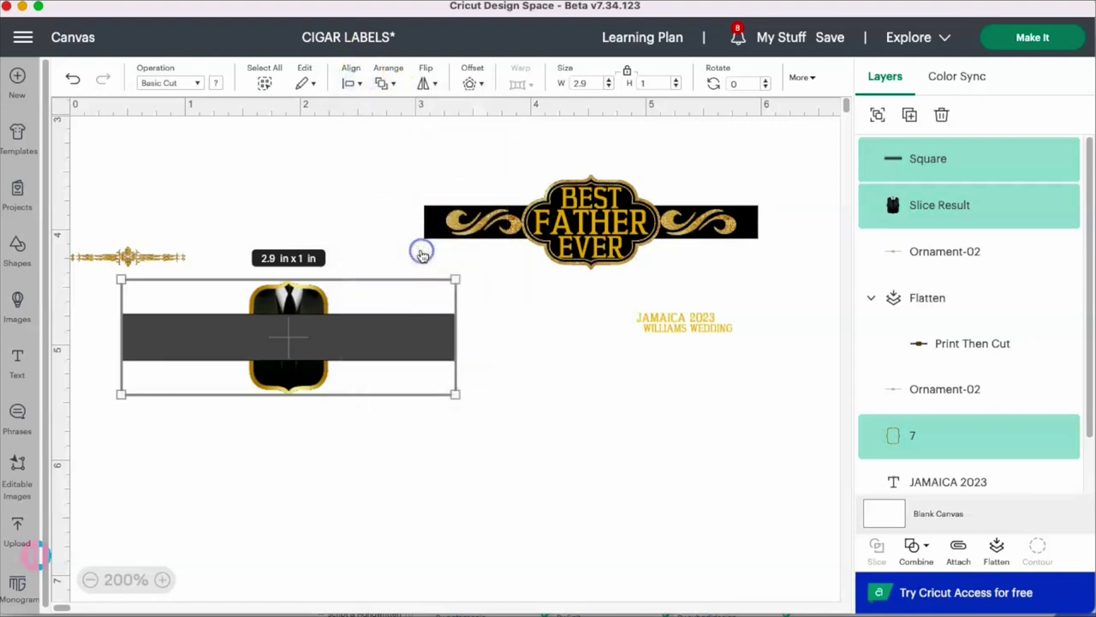
click(553, 363)
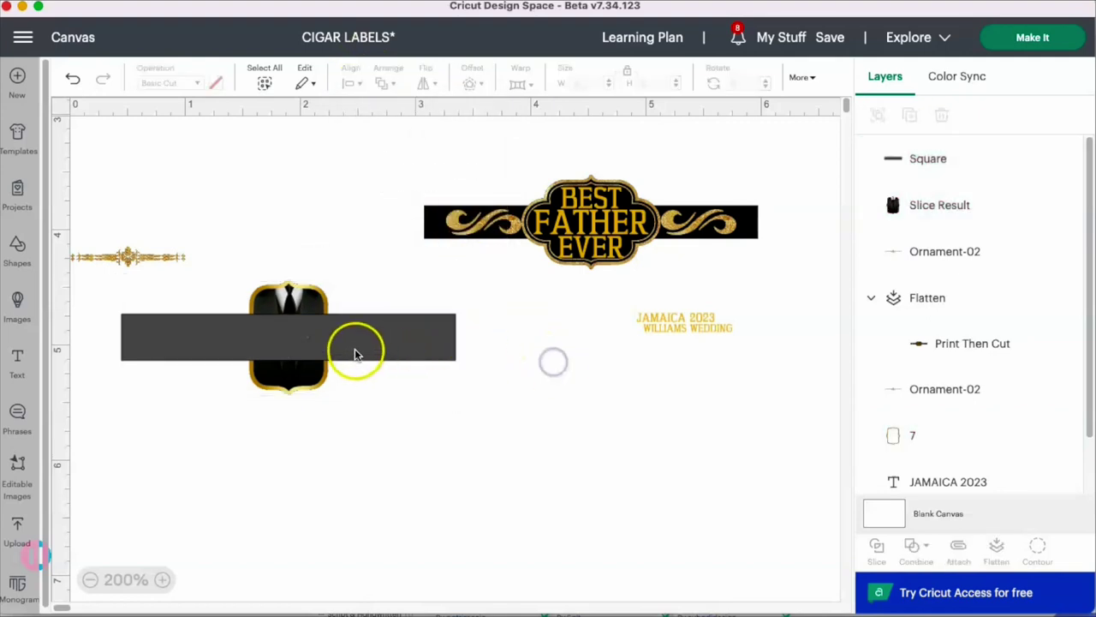
- Recolor the 2.9 in bar black and send it behind the framed suit
click(355, 352)
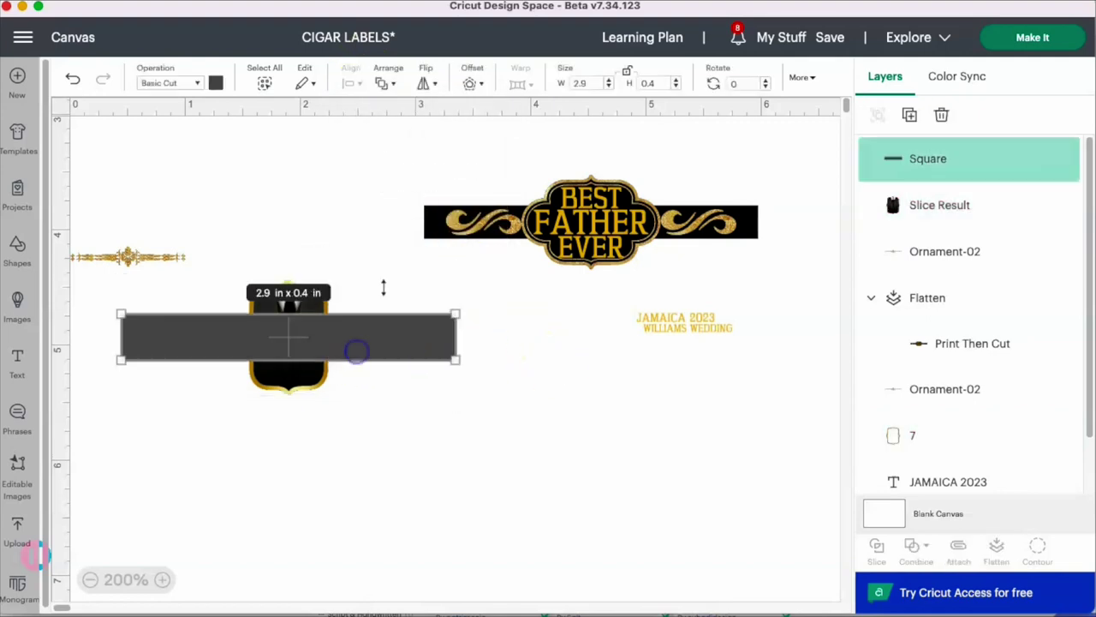
click(217, 83)
click(272, 149)
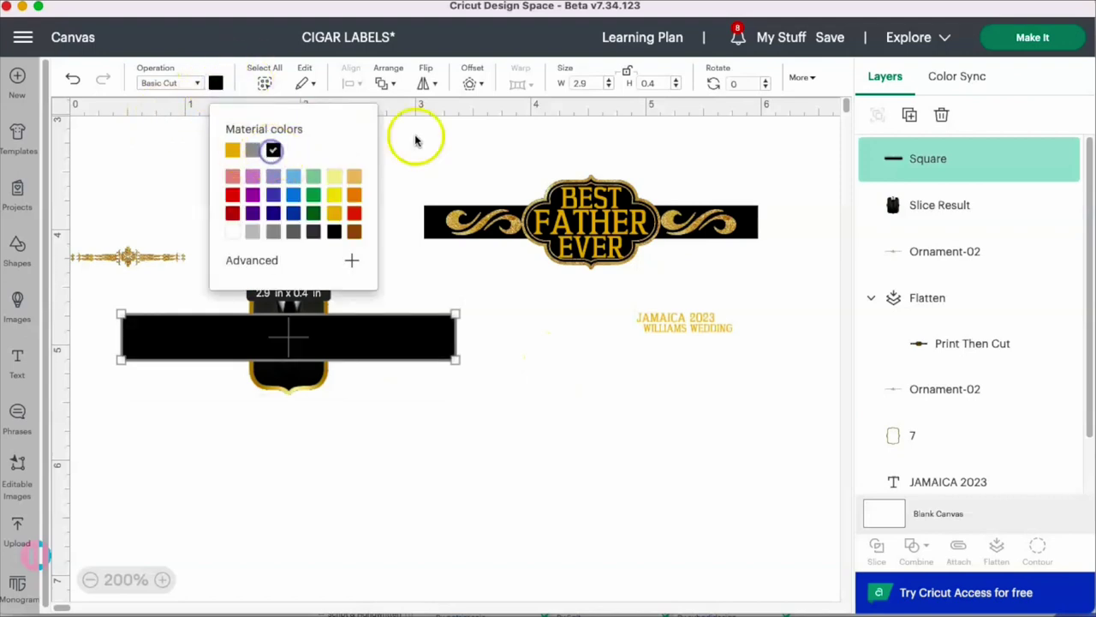
click(387, 85)
click(450, 197)
click(470, 467)
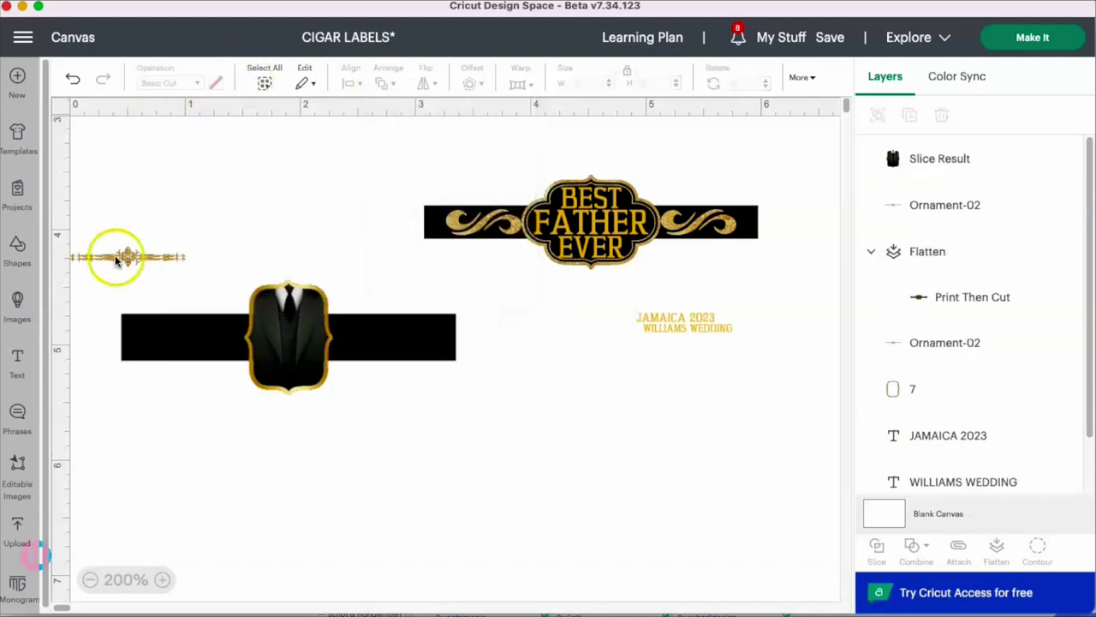
- Place a gold ornament on each side of the suit on the black bar, and center the right ornament vertically with the bar
drag(117, 260, 387, 340)
click(520, 402)
drag(473, 399, 369, 269)
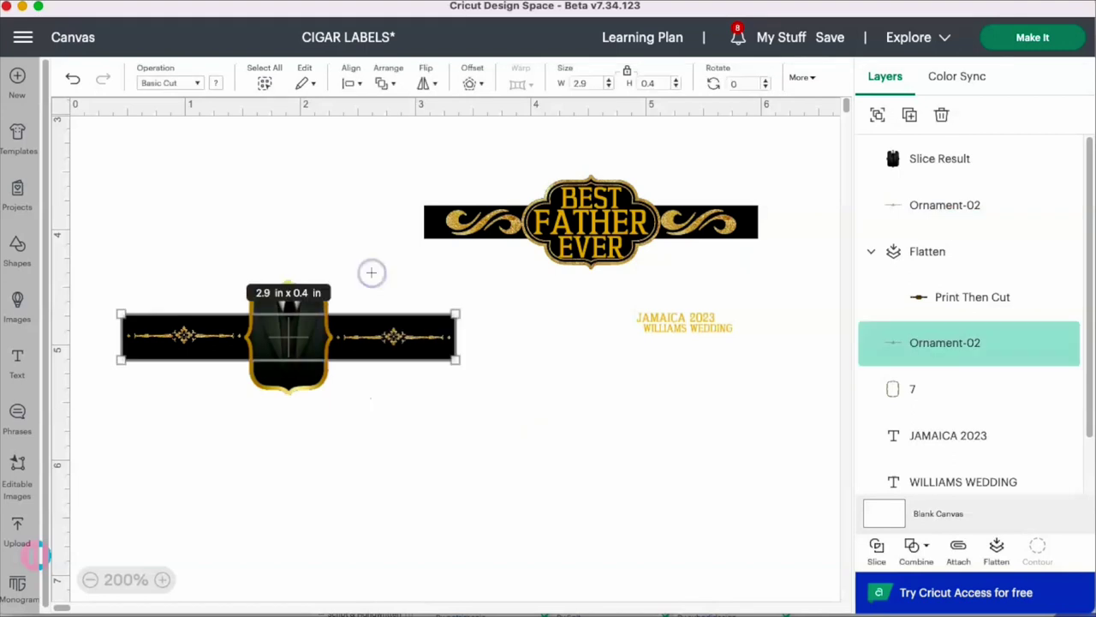
click(349, 83)
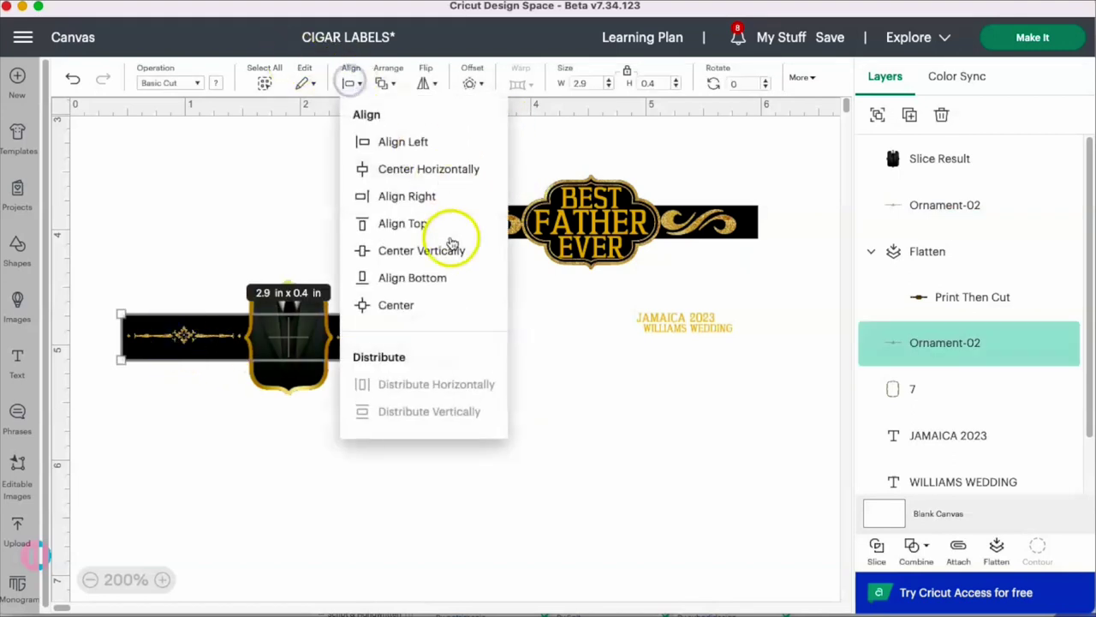
click(449, 252)
click(401, 455)
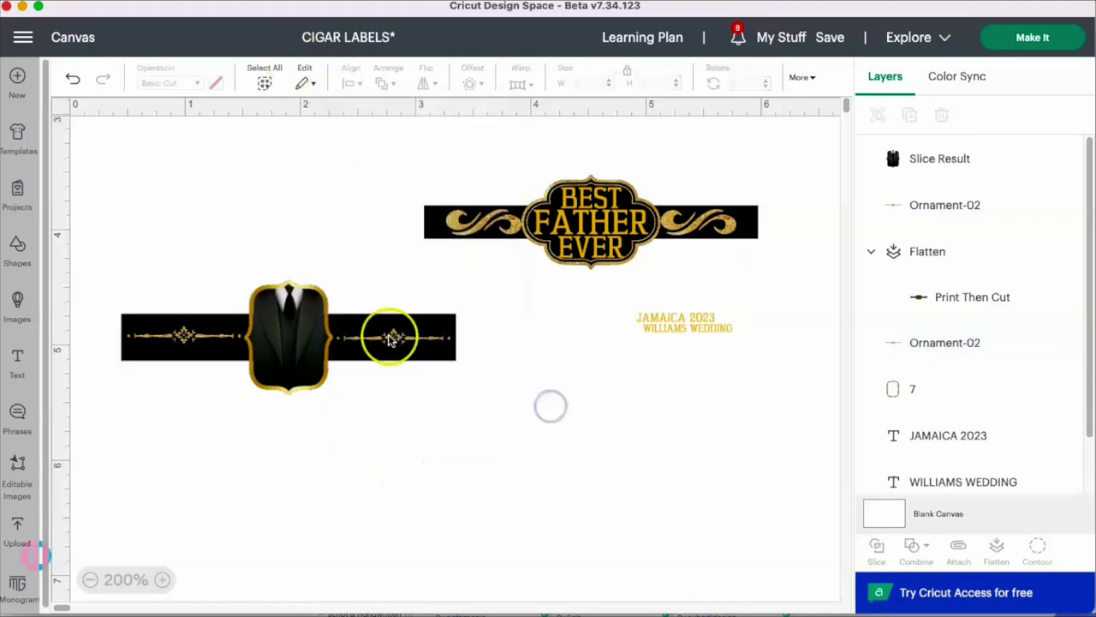
- Add the text BESTMAN below the suit label and set its width to 1 in
click(17, 355)
click(263, 285)
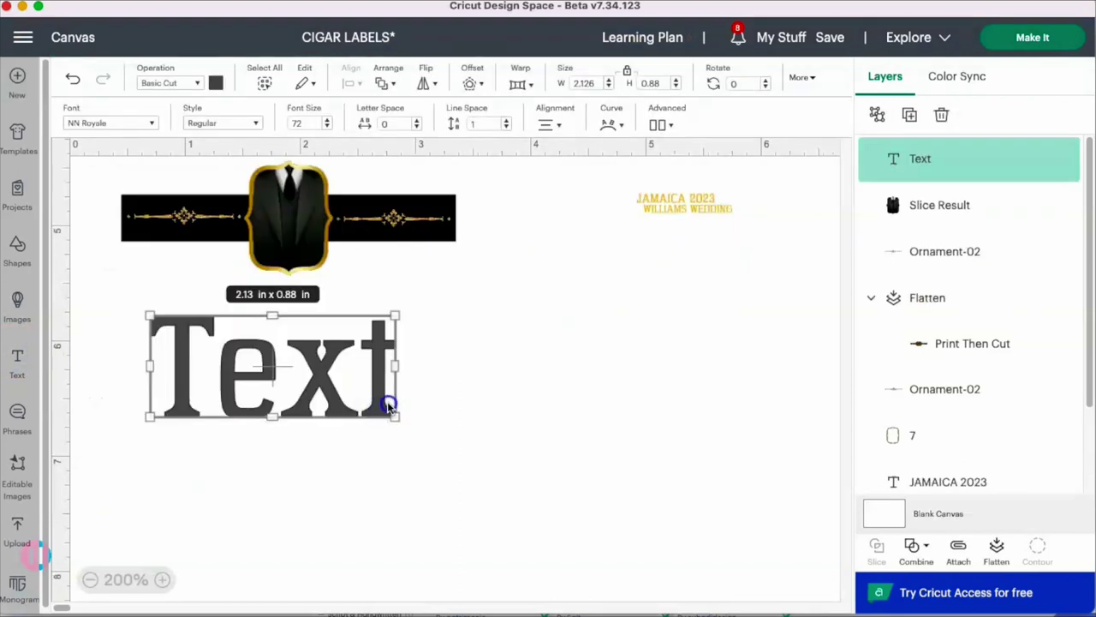
double_click(387, 404)
text(BEST)
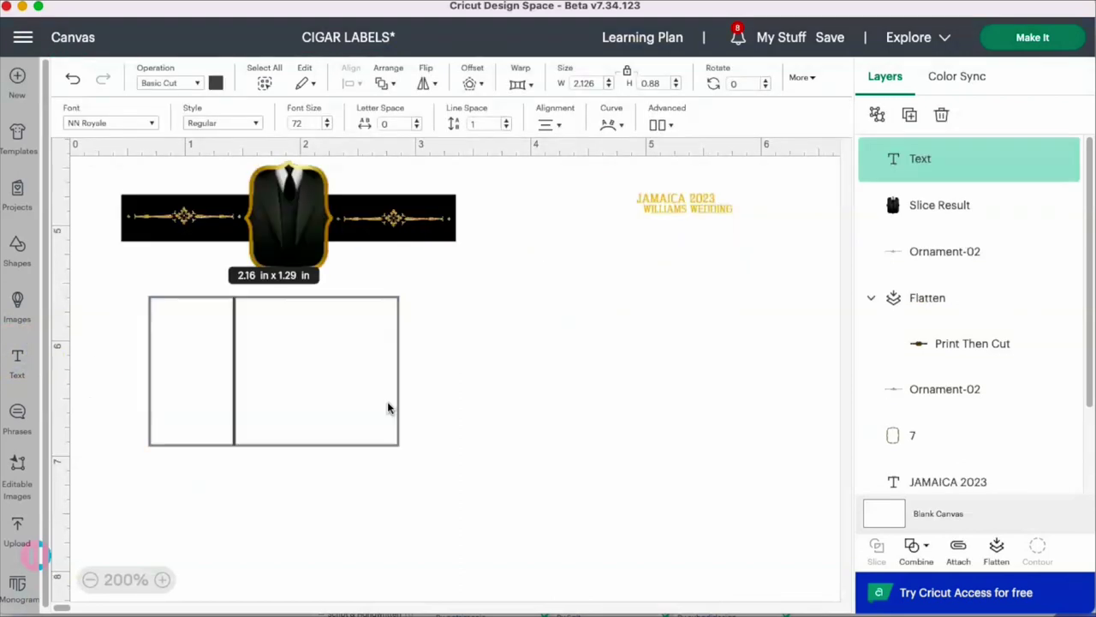
text(MAN)
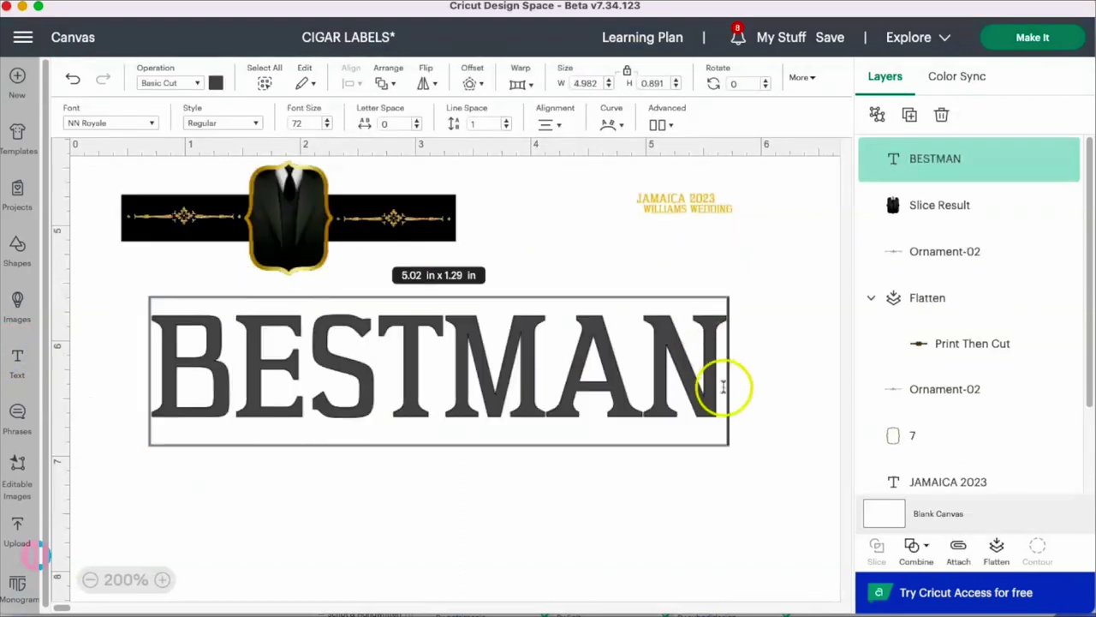
click(596, 83)
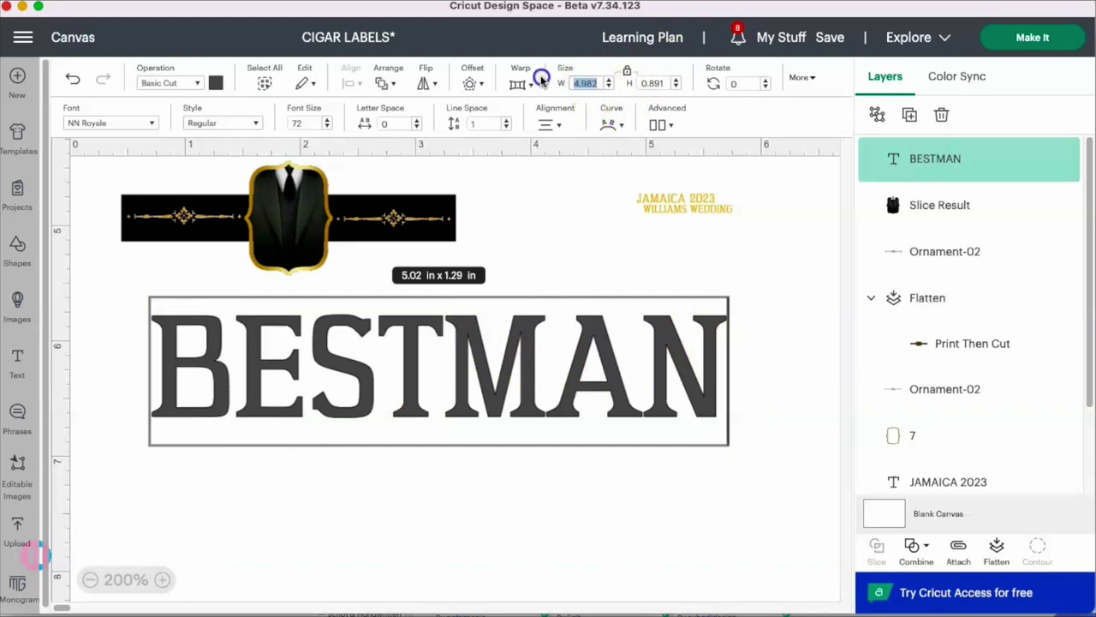
text(1)
key(Return)
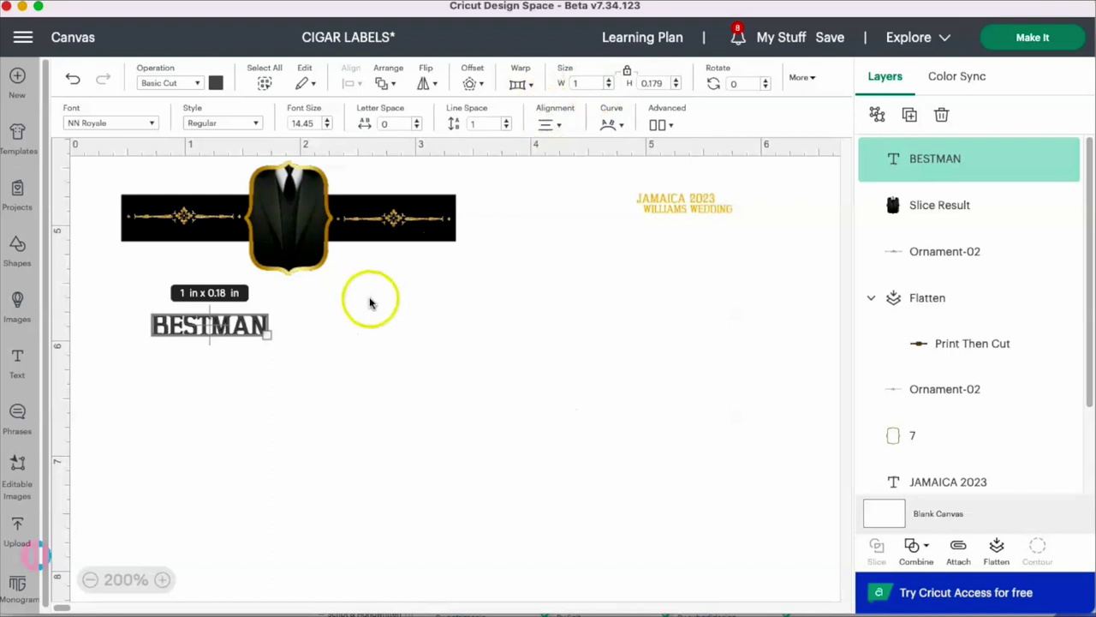
- Place the BESTMAN text on the lower part of the suit, shrink it to about 0.58 in wide and recolor it gold
drag(179, 323, 285, 245)
drag(355, 255, 321, 247)
click(215, 83)
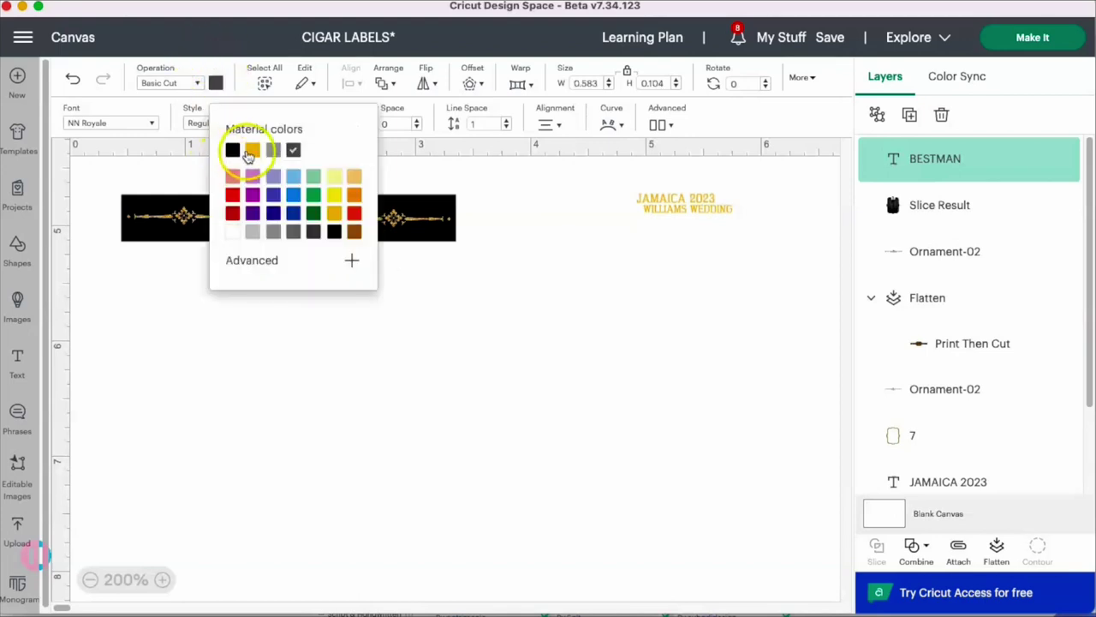
click(251, 151)
click(423, 344)
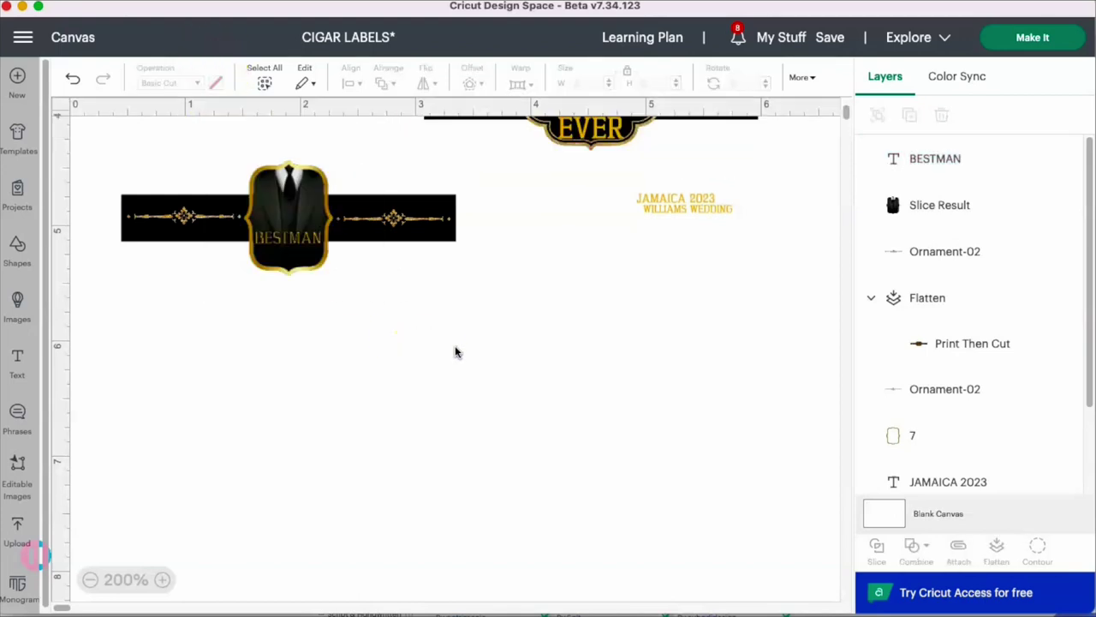
- Place the JAMAICA 2023 text above the band's right ornament and the family wedding text above the left ornament
drag(702, 197, 397, 198)
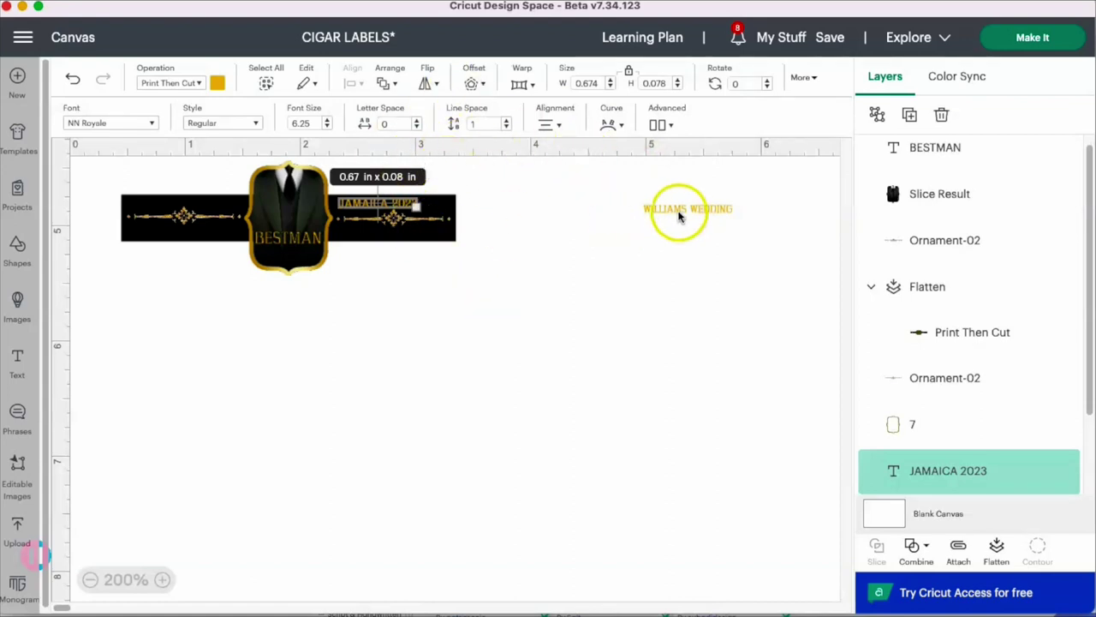
drag(679, 216, 189, 212)
click(215, 234)
click(174, 225)
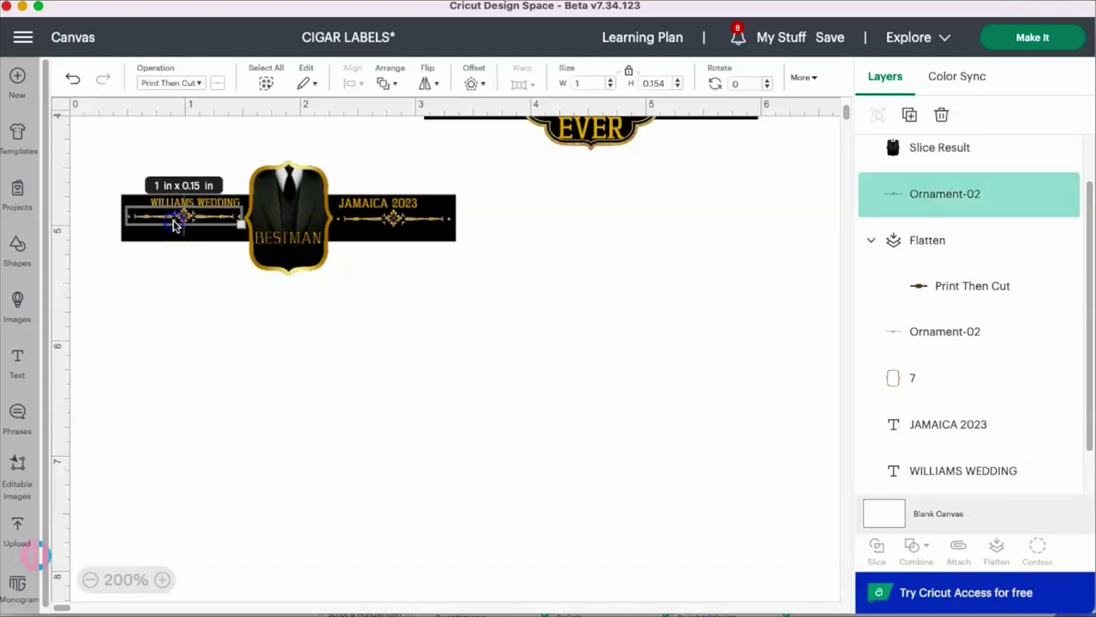
- Attach all parts of the BESTMAN label and flatten them into a single print-then-cut image
drag(134, 162, 455, 272)
click(958, 552)
click(996, 553)
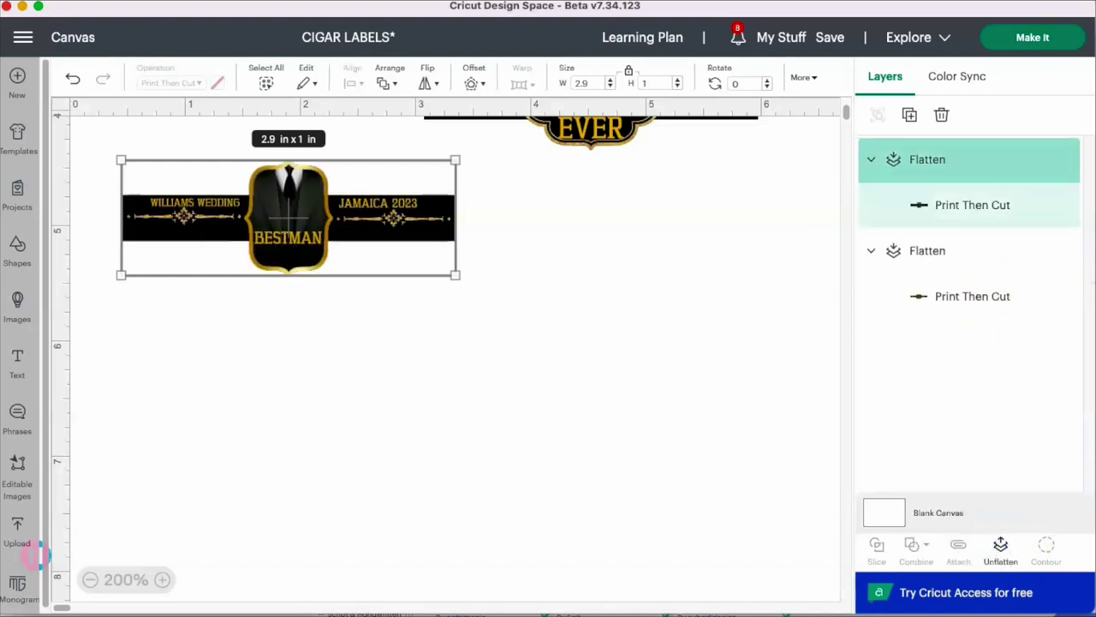
- Prepare the project for making with 8 project copies and review the material sizes and the mat layout
click(1058, 45)
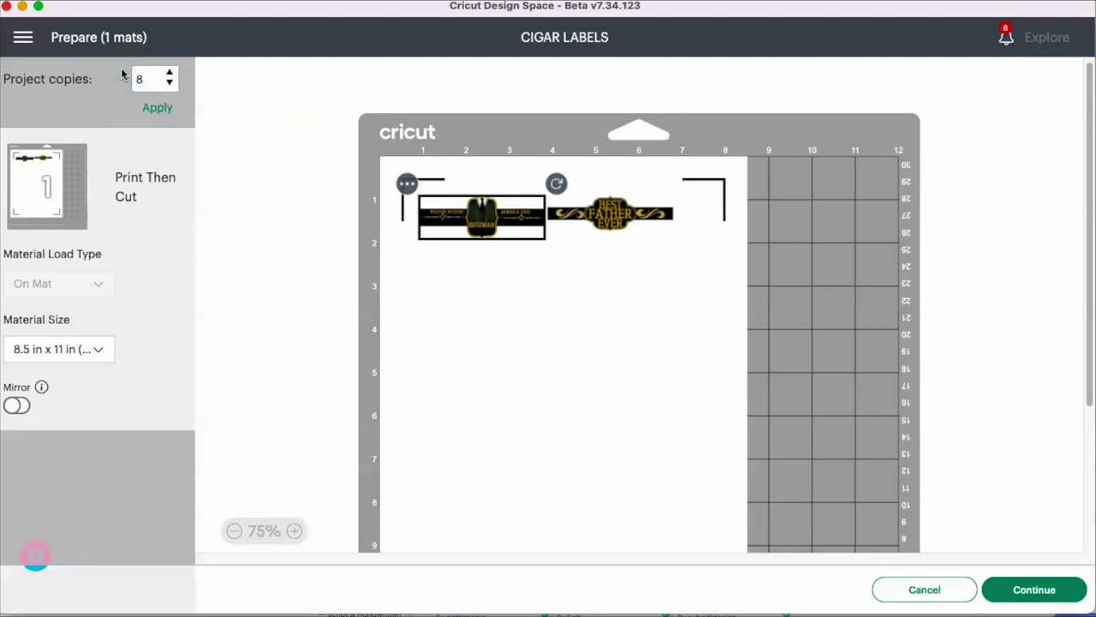
key(Return)
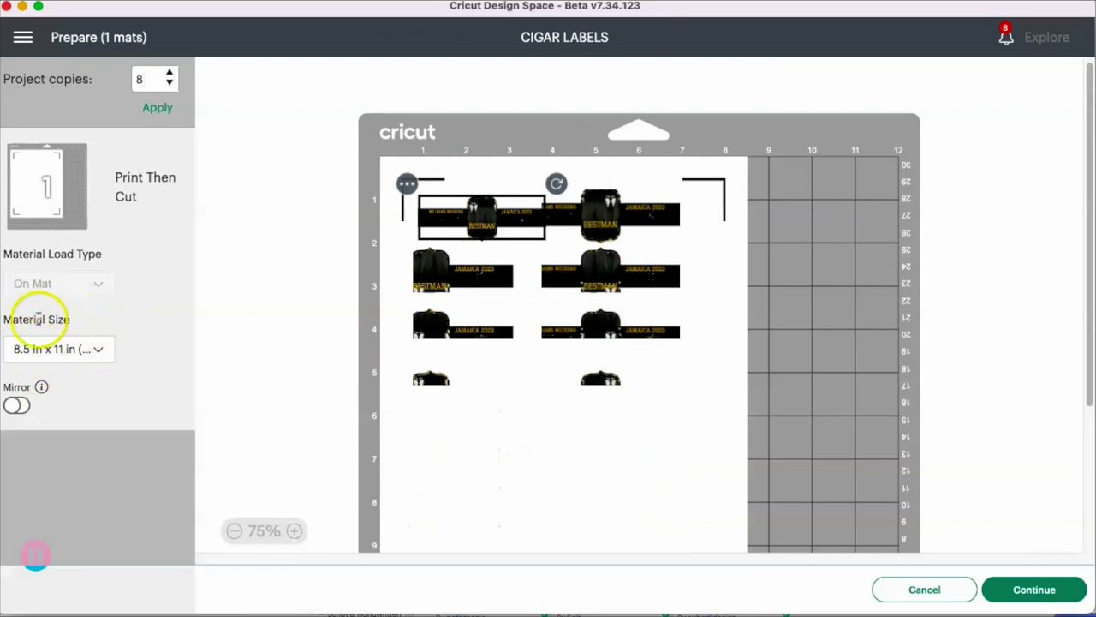
click(98, 350)
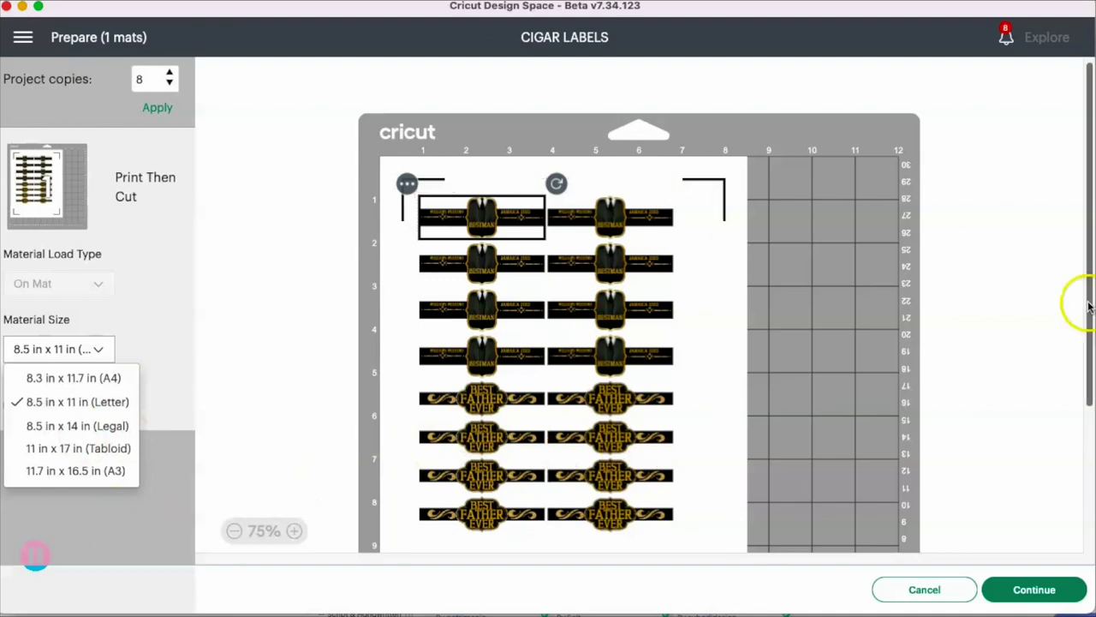
drag(1088, 304, 1091, 398)
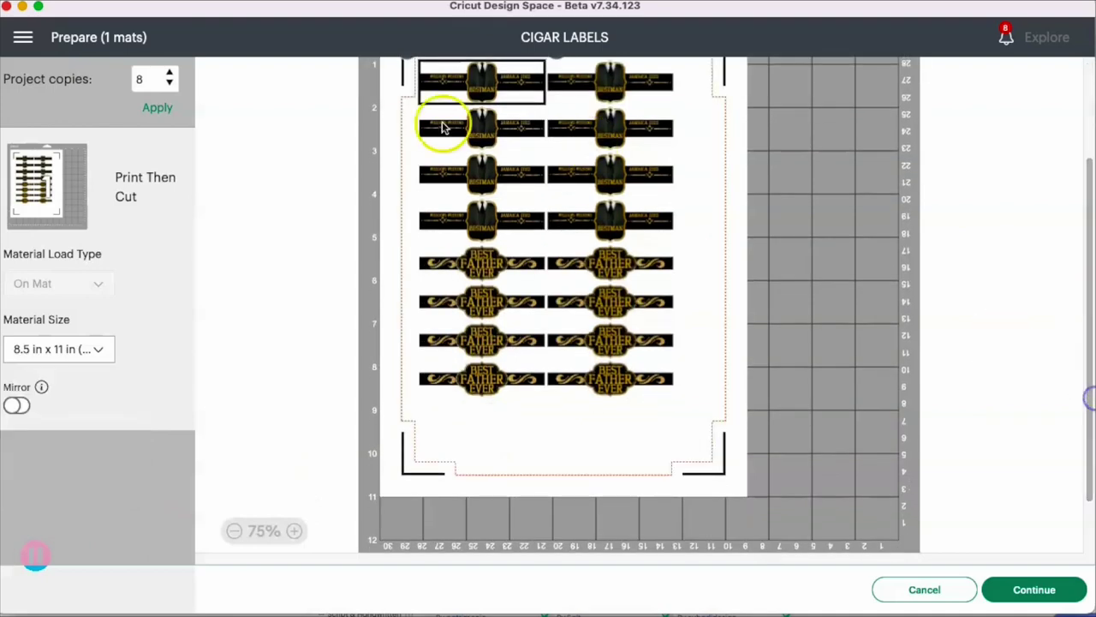
- Set the project copies to 9 and check how the labels fit on the page
click(127, 80)
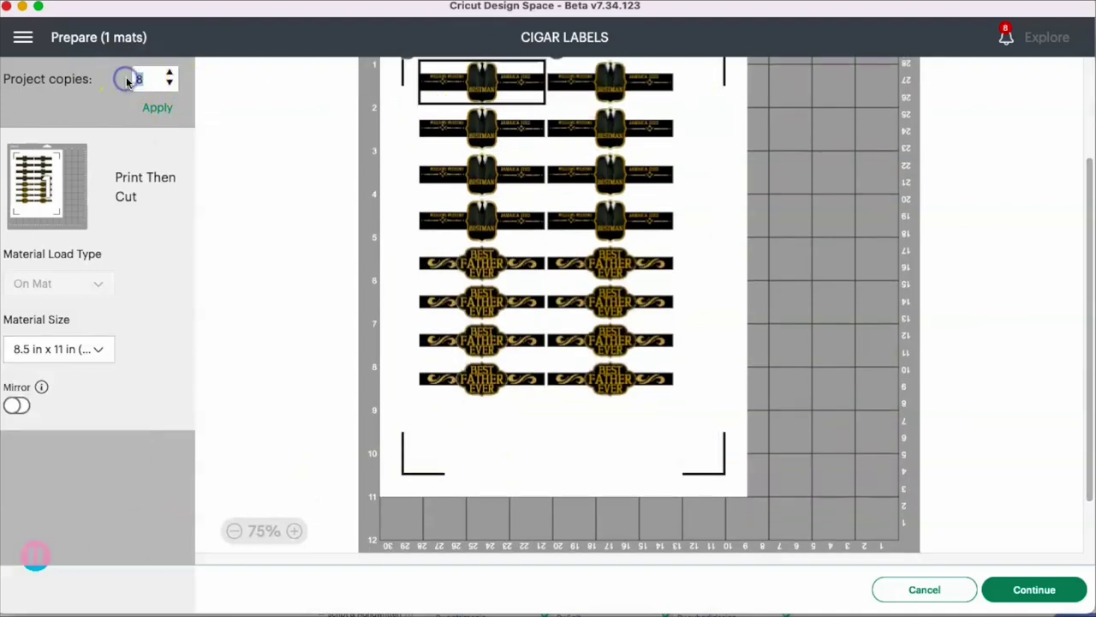
text(9)
key(Return)
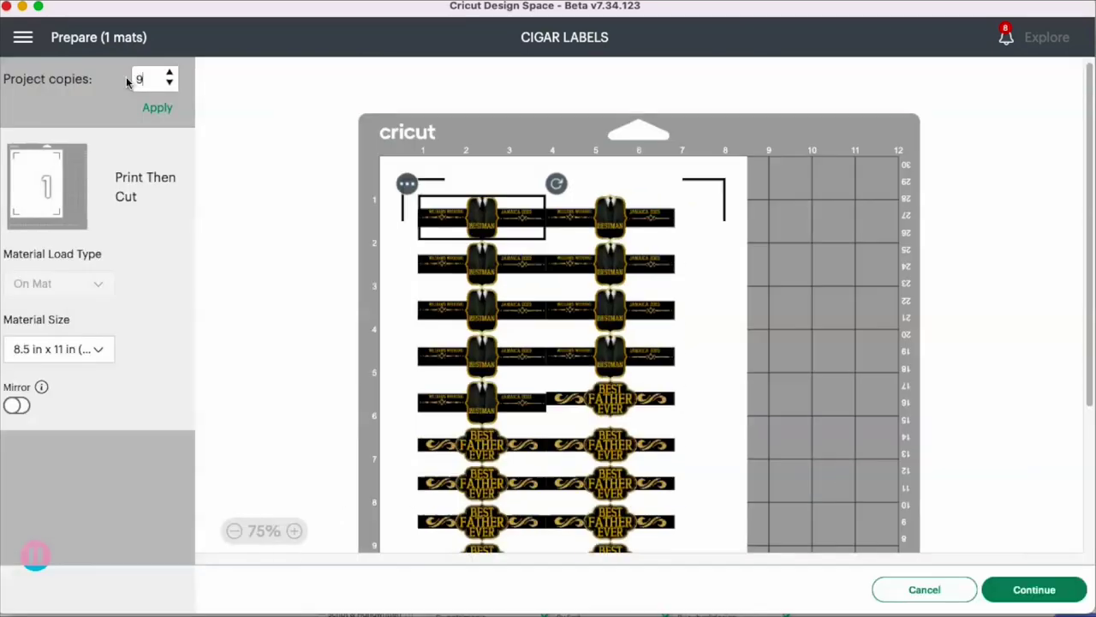
click(486, 219)
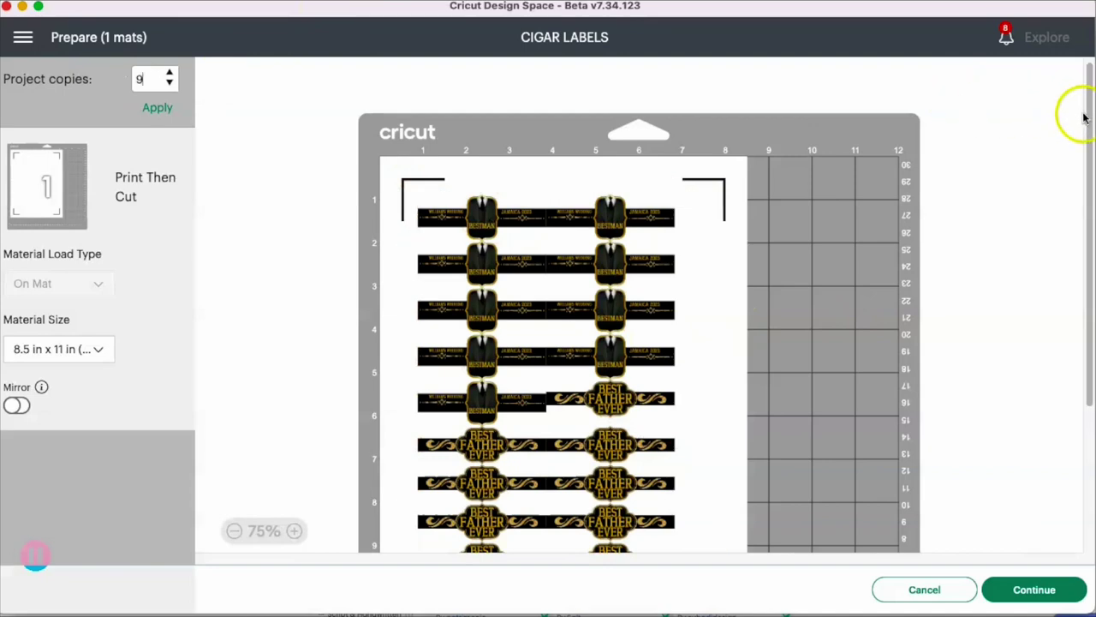
drag(1086, 120, 1055, 427)
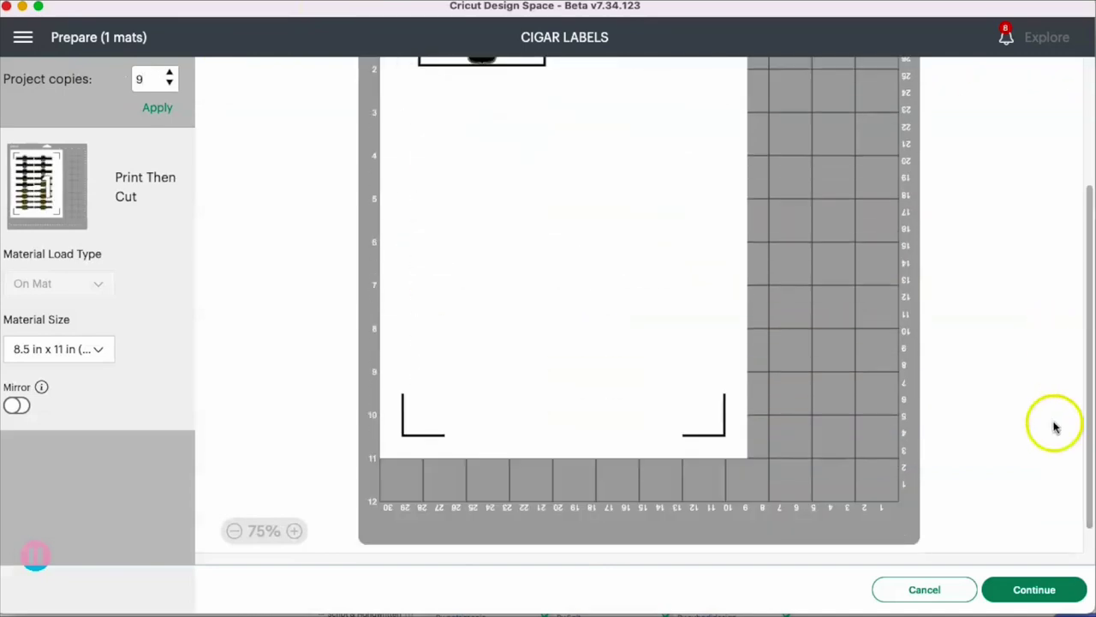
- Continue to the making stage and send the Letter page to the HP ENVY Photo 7800 series 2 with bleed and the system dialog on
click(1027, 590)
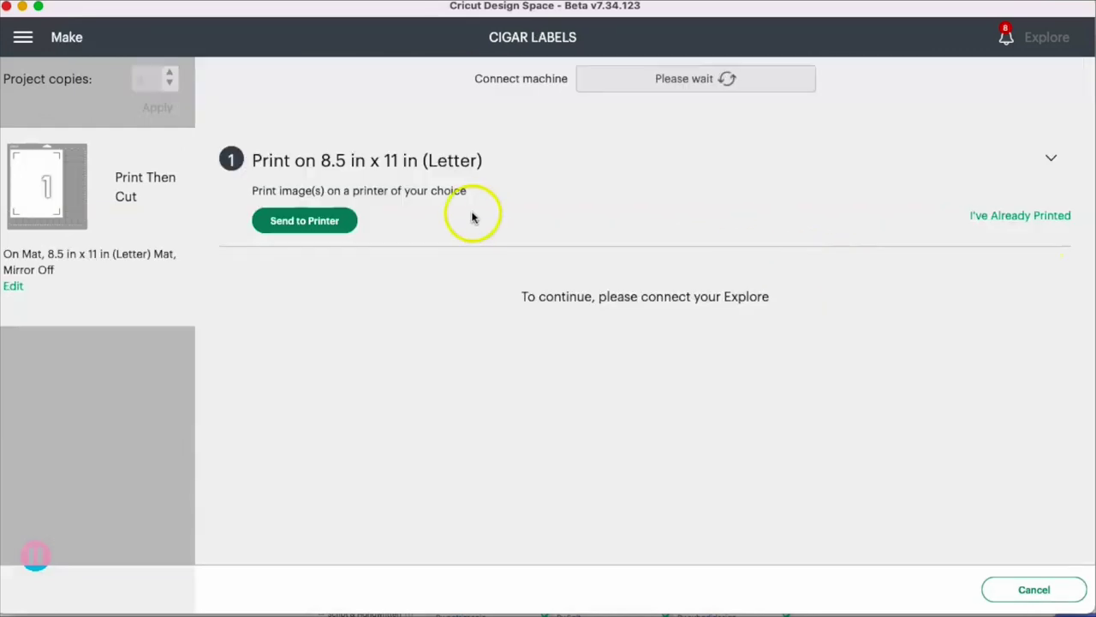
click(332, 217)
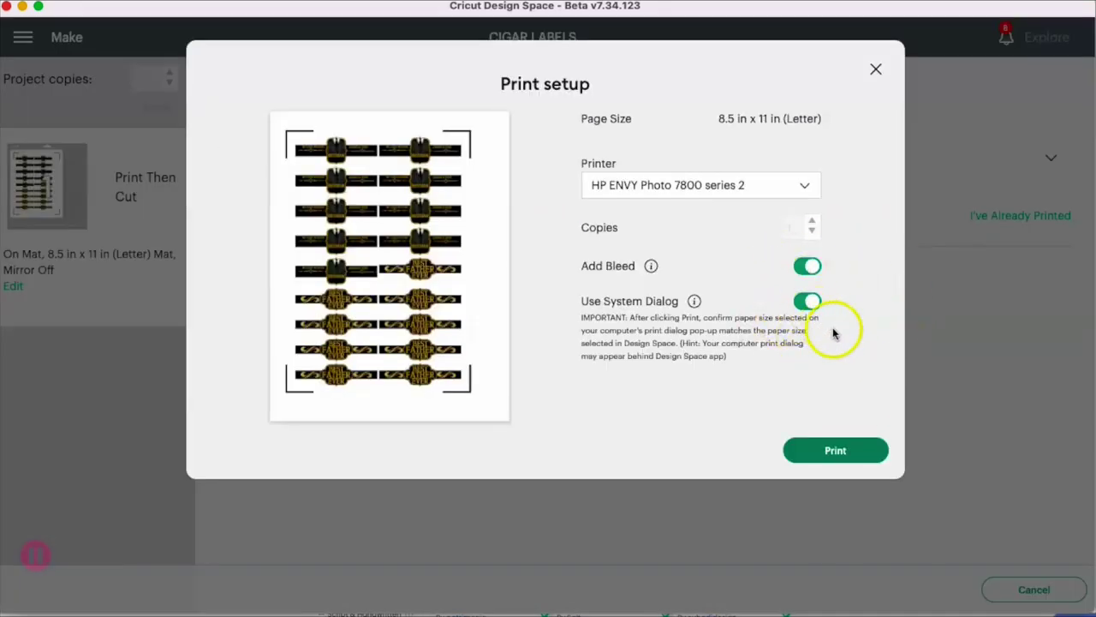
click(825, 448)
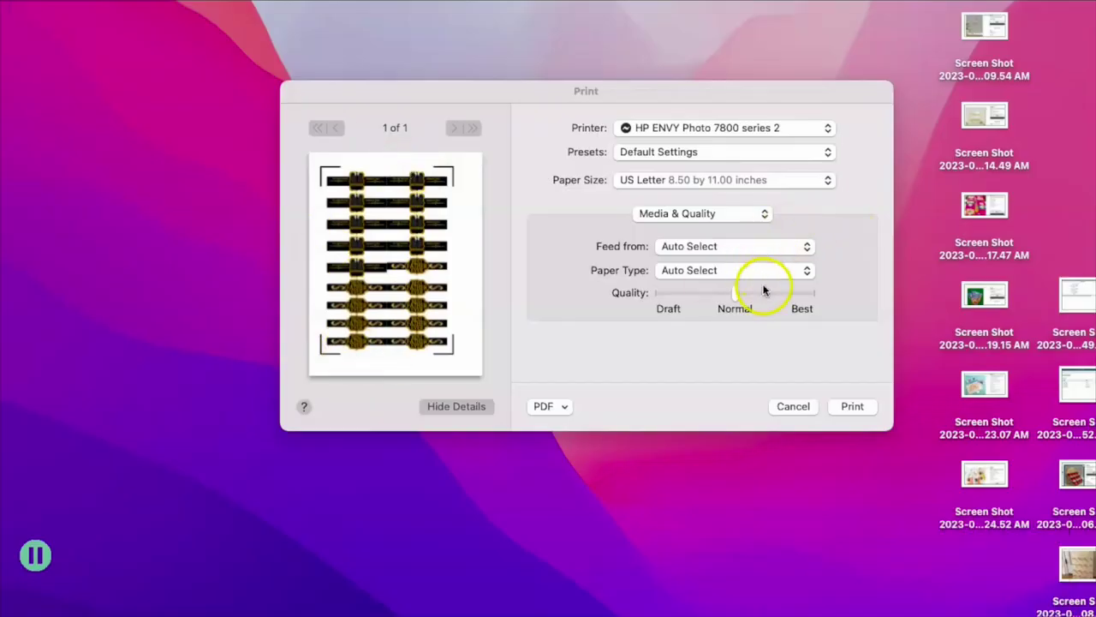
- Print the label sheet on Photo Glossy Paper at Best quality
click(759, 270)
click(752, 307)
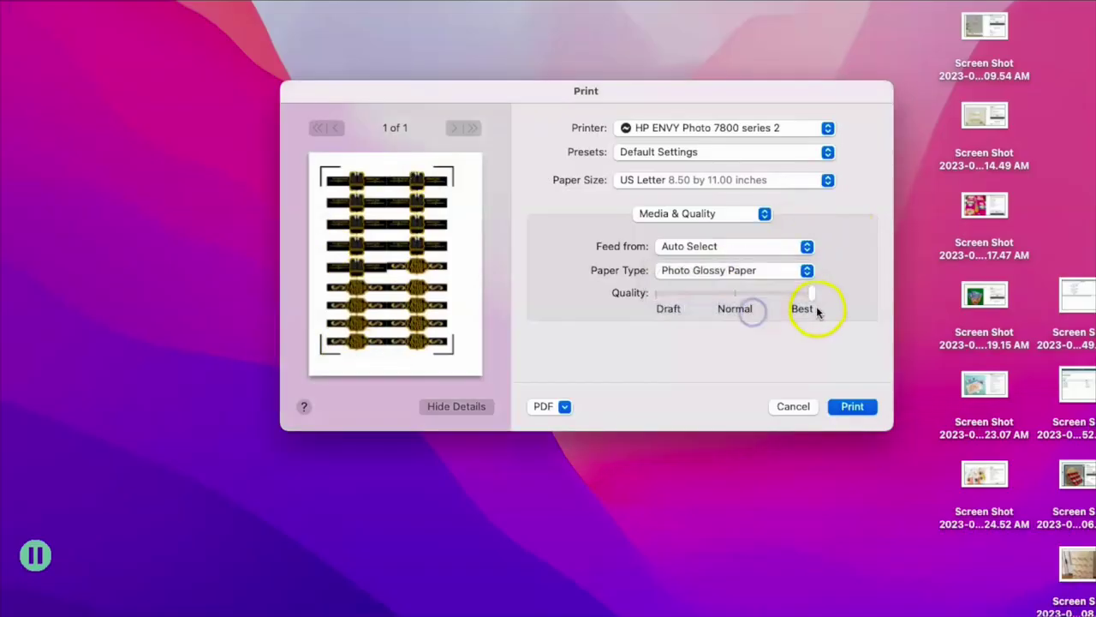
click(867, 411)
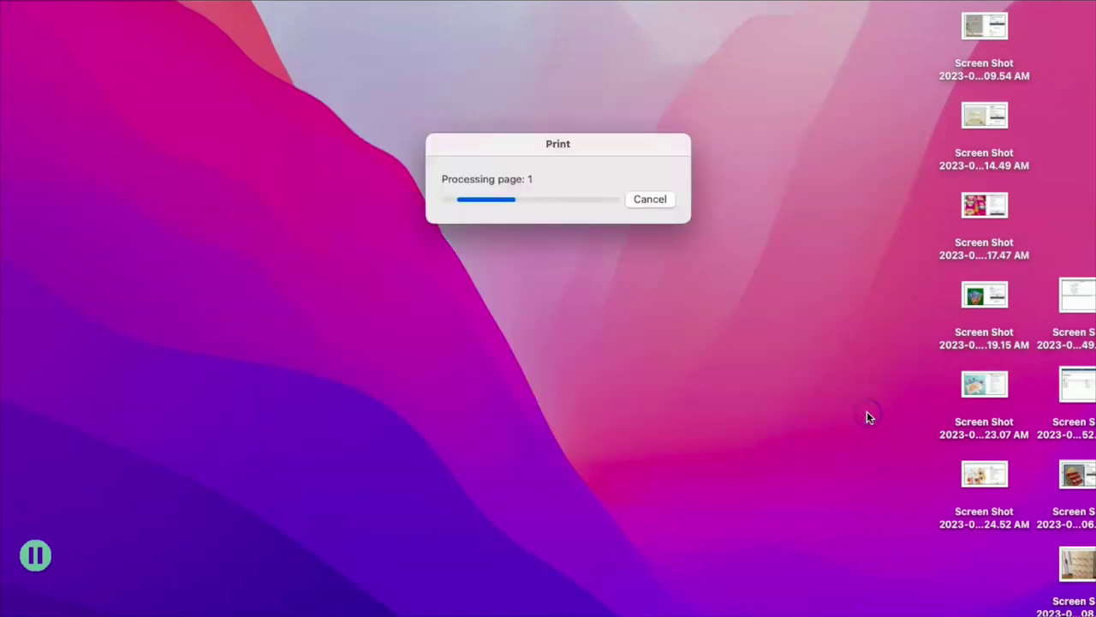